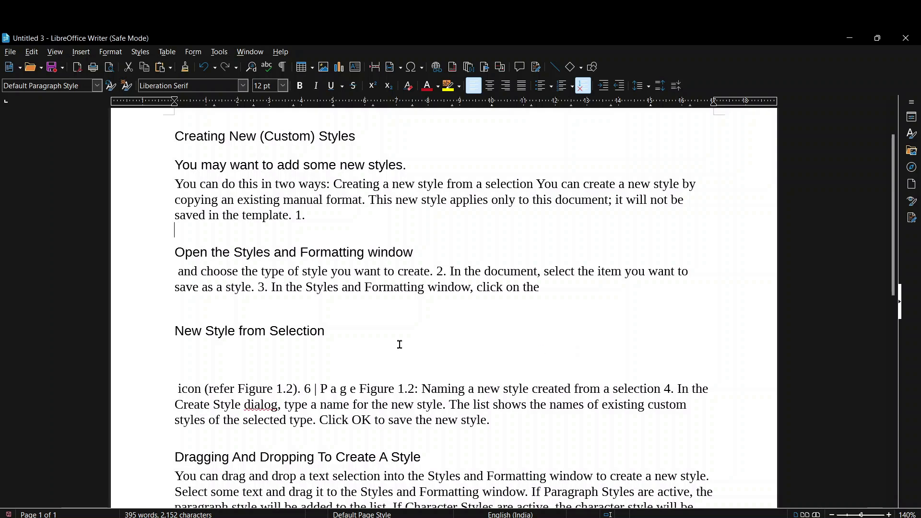
Apply the Heading 1 style to the headings "Creating New (Custom) Styles", "New Style from Selection" and "Modifying Styles"
left_click_drag(893, 270, 893, 244)
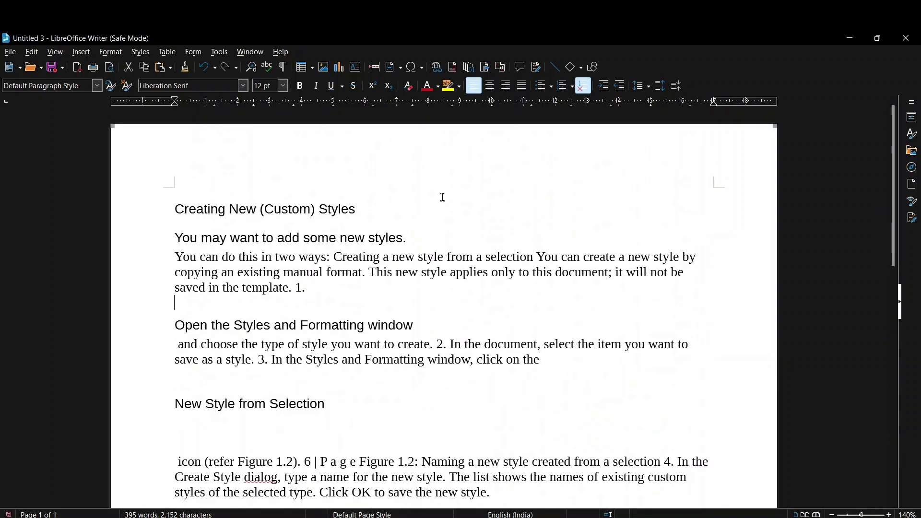
left_click(176, 210)
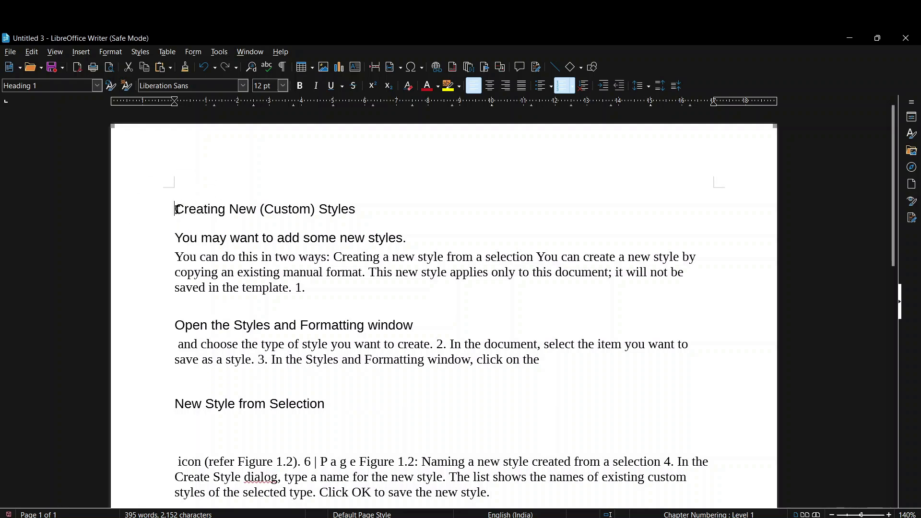
left_click_drag(177, 210, 379, 201)
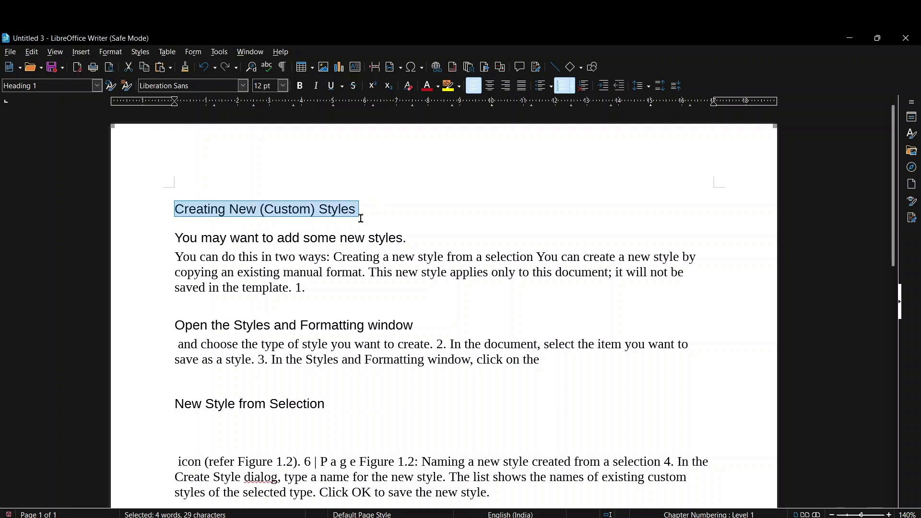
left_click_drag(177, 401, 329, 399)
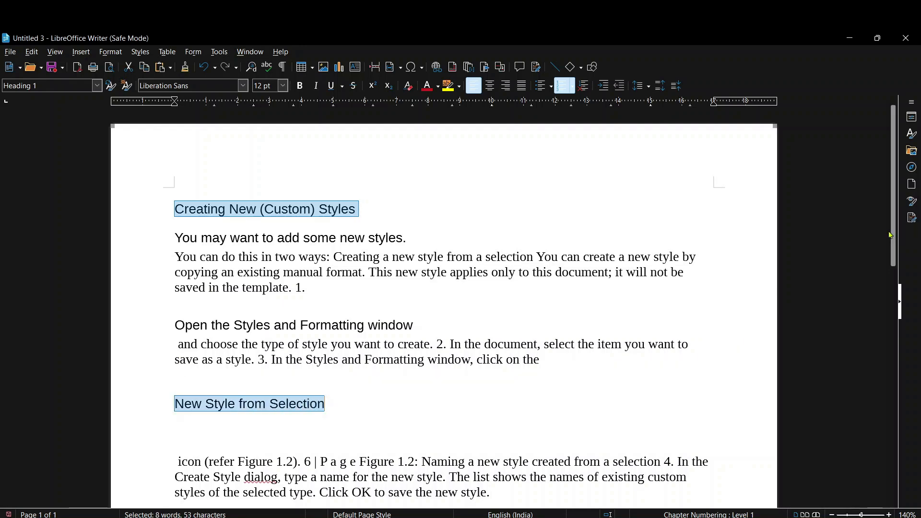
left_click_drag(894, 235, 904, 336)
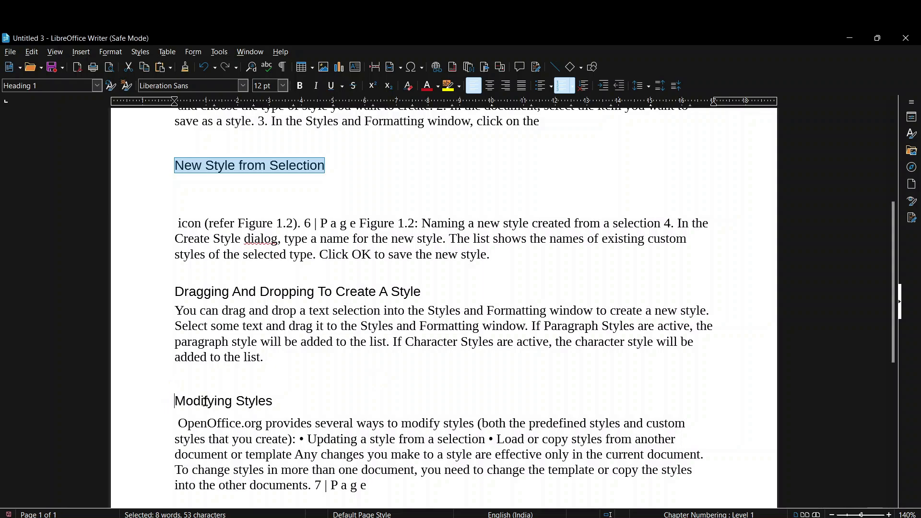
left_click_drag(175, 401, 283, 402, "ctrl")
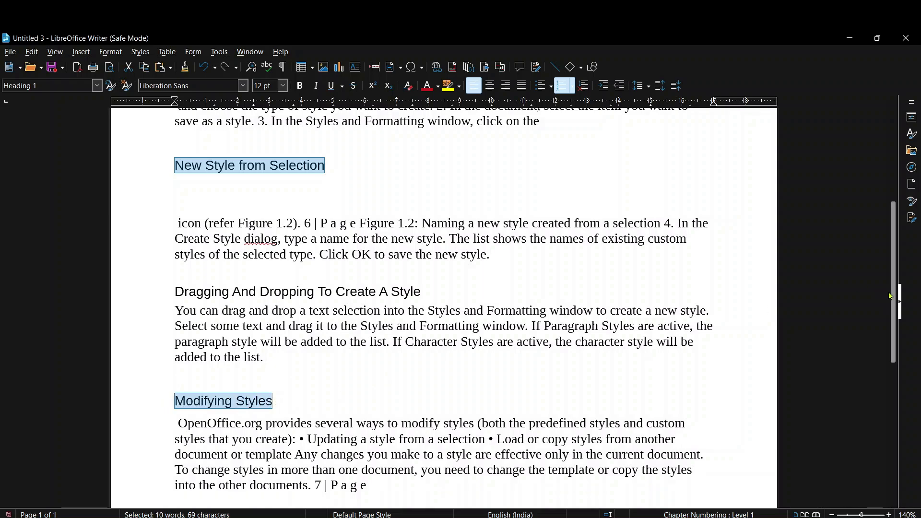
left_click_drag(891, 297, 898, 227)
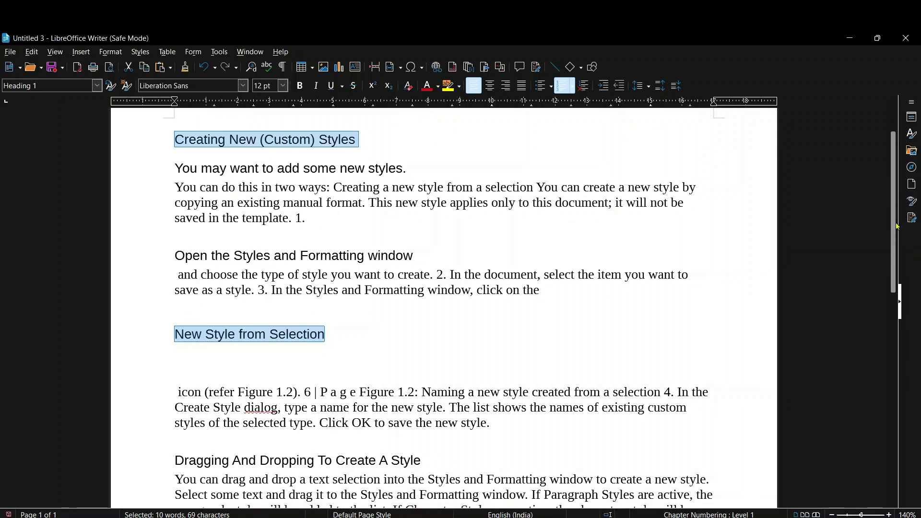
key("F11")
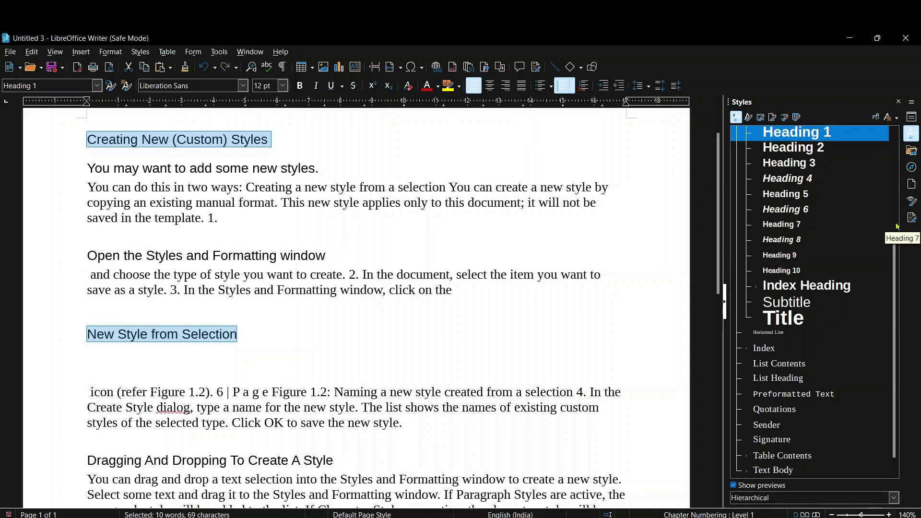
double_click(806, 135)
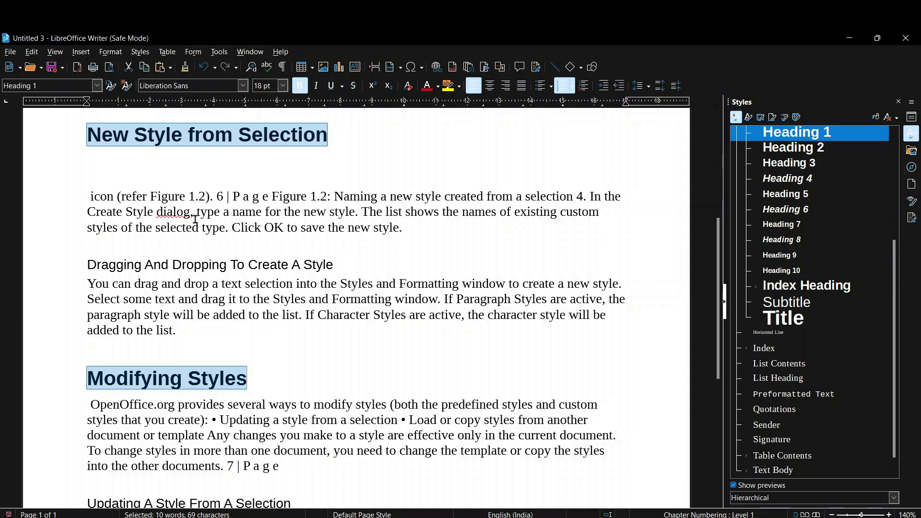
Apply Heading 5 and I., II., III. numbering to the subheadings from "You may want to add some new styles." through "Updating A Style From A Selection"
left_click_drag(86, 262, 342, 266)
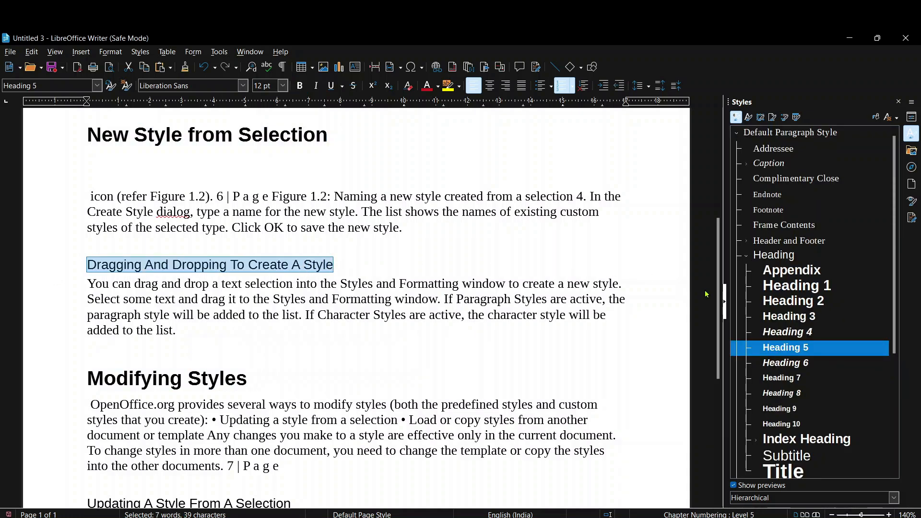
left_click_drag(721, 304, 725, 366)
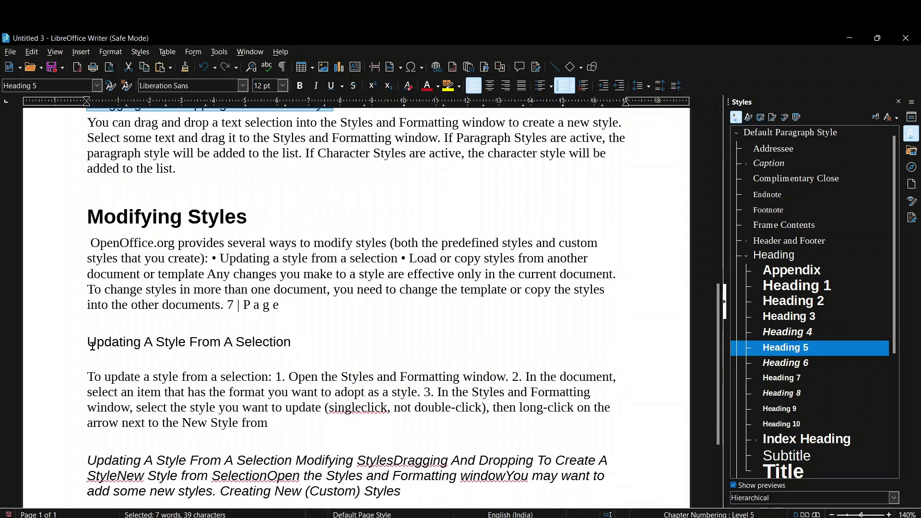
left_click_drag(93, 346, 633, 306)
left_click_drag(718, 329, 706, 139)
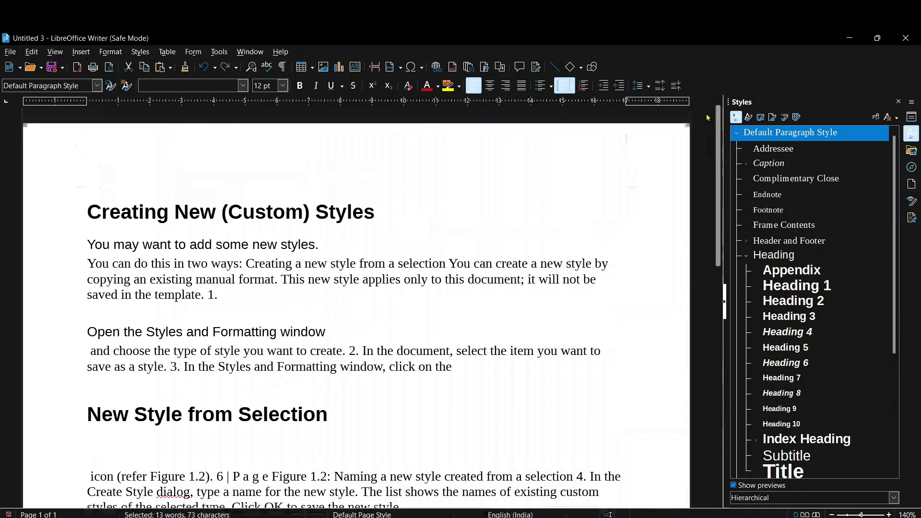
left_click_drag(87, 245, 364, 235)
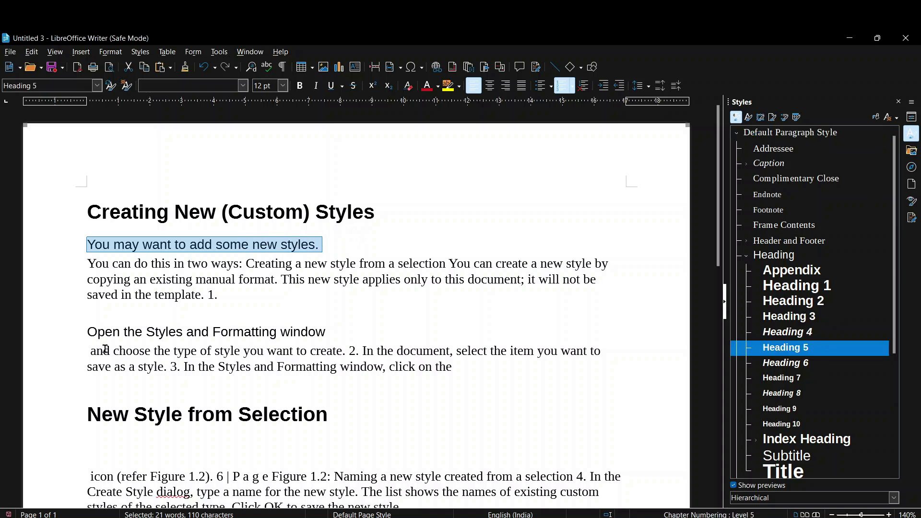
left_click_drag(87, 328, 356, 329)
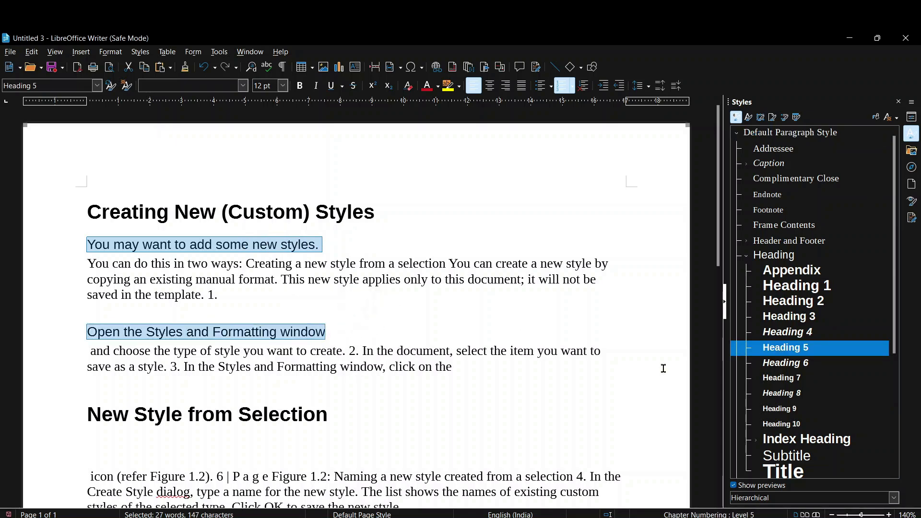
double_click(799, 353)
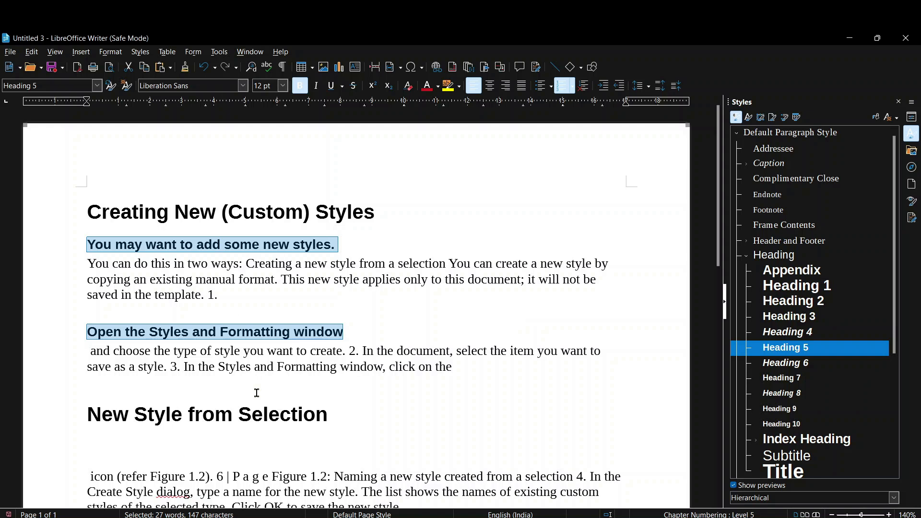
left_click(572, 87)
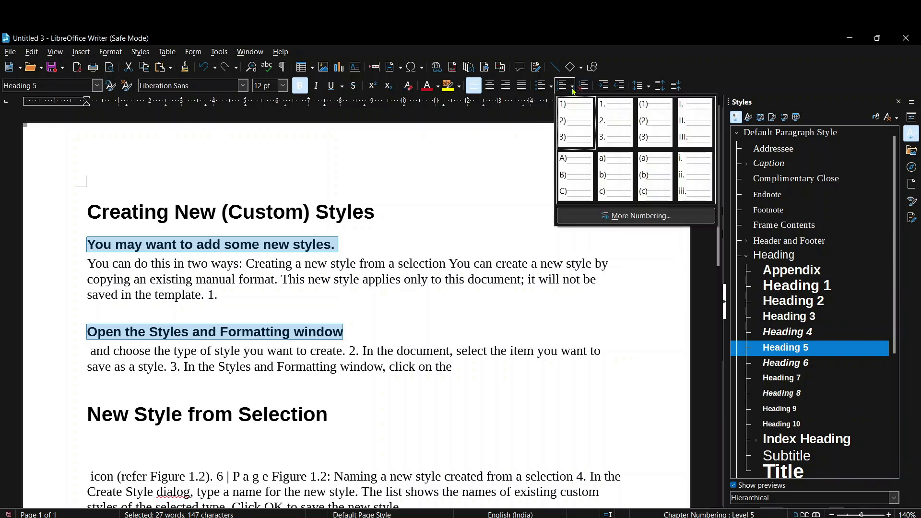
left_click(687, 121)
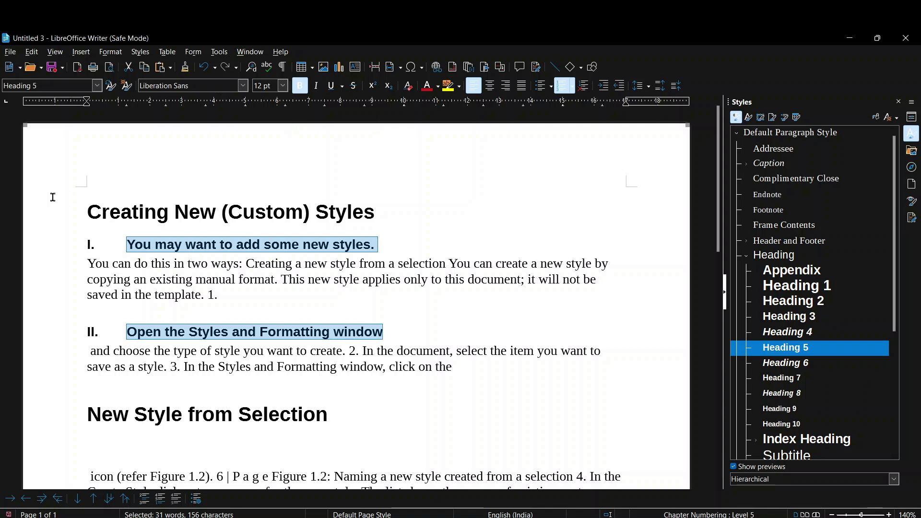
Number the three Heading 1 headings with the 1., 2., 3. format
left_click_drag(82, 212, 405, 203)
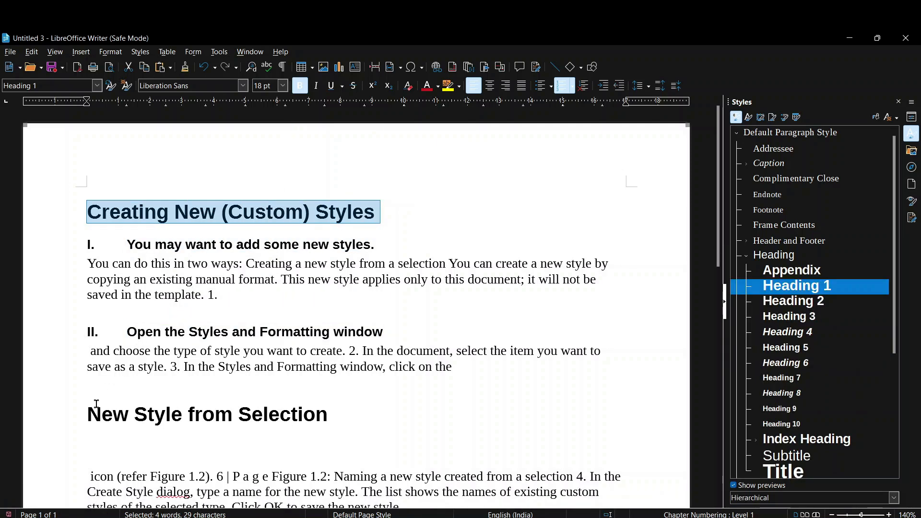
left_click_drag(91, 415, 330, 414)
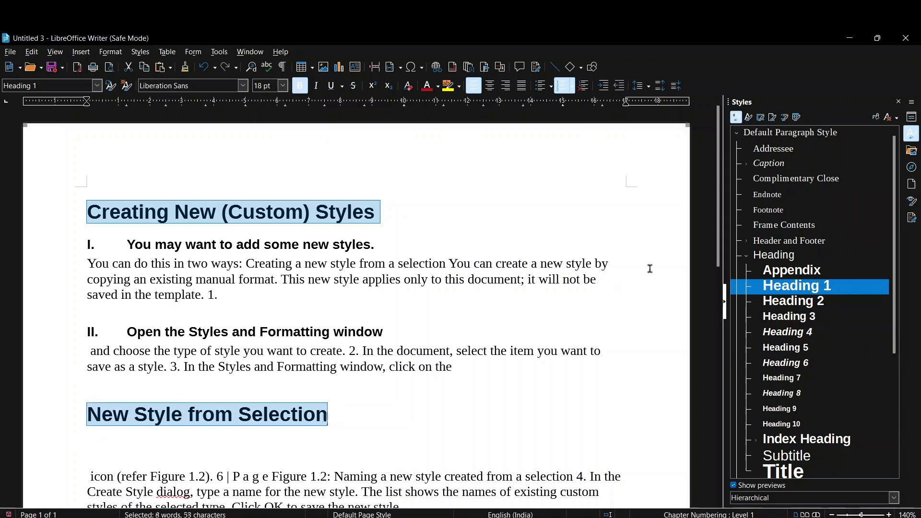
left_click_drag(719, 249, 733, 357)
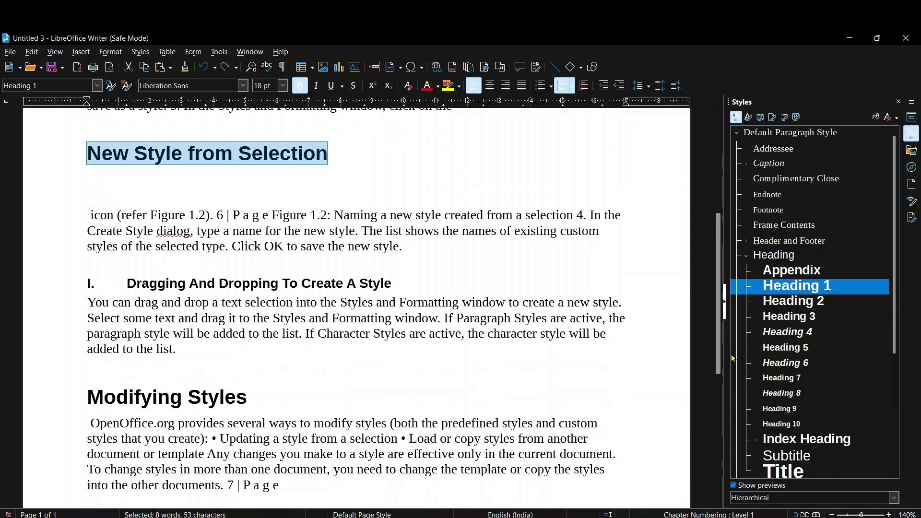
left_click_drag(88, 389, 246, 389)
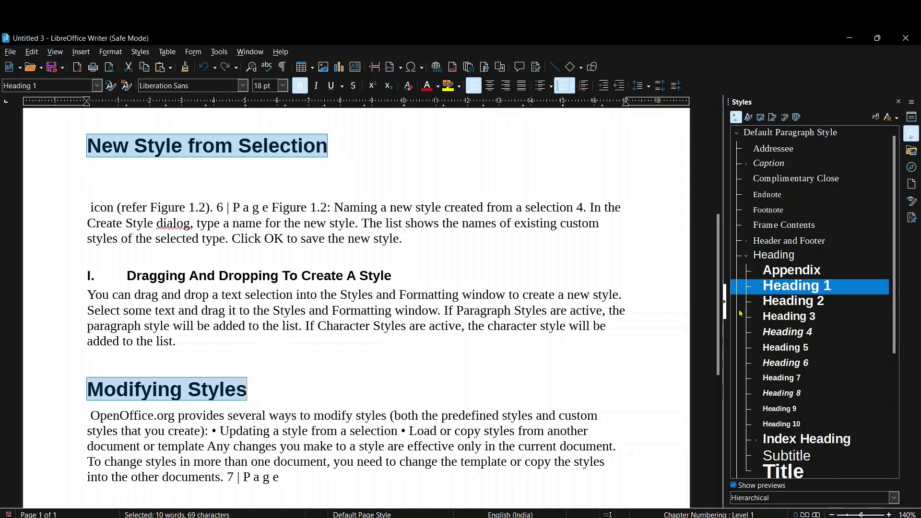
left_click_drag(719, 316, 703, 186)
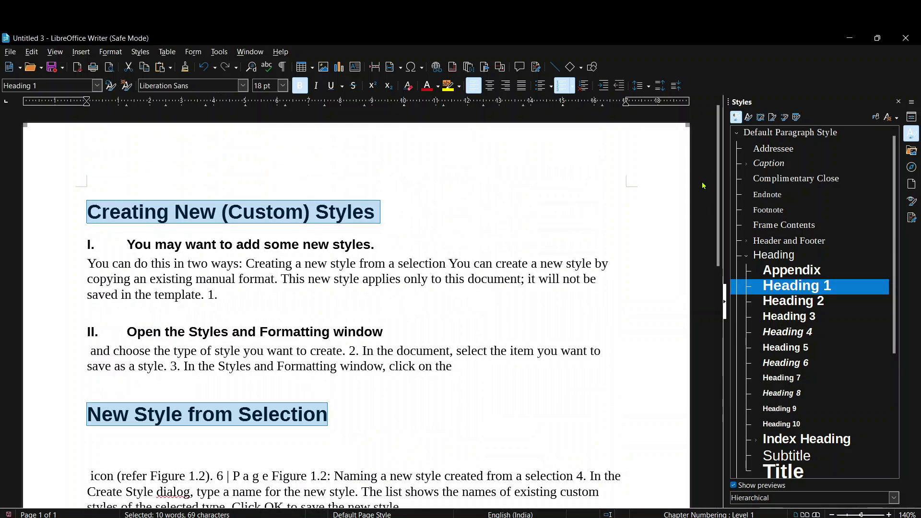
left_click(573, 87)
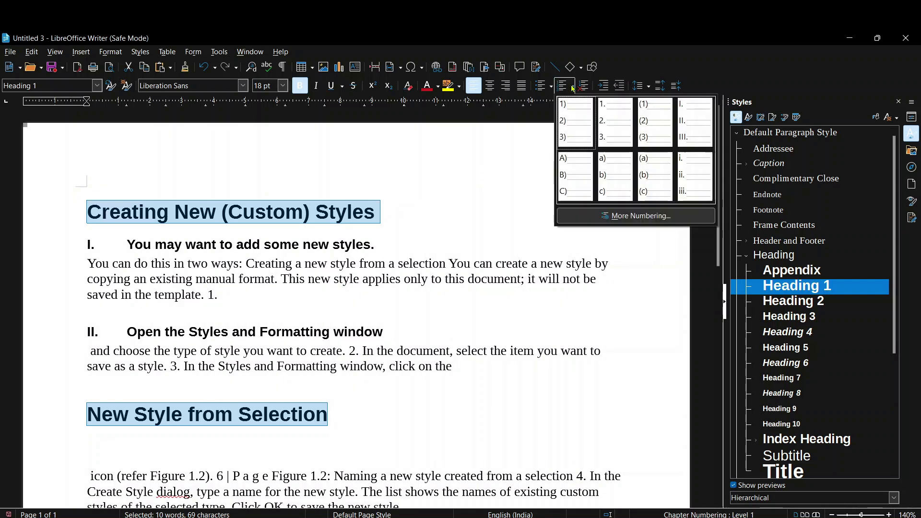
left_click(610, 127)
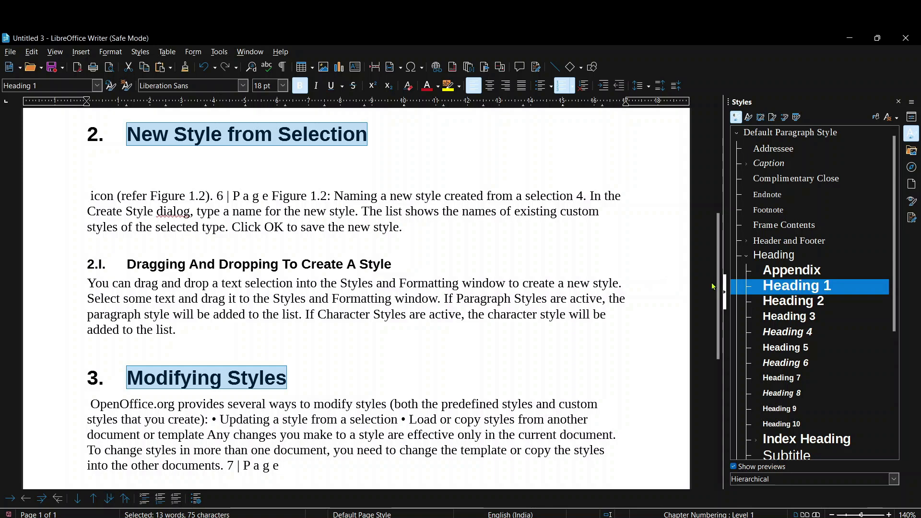
left_click_drag(718, 267, 717, 176)
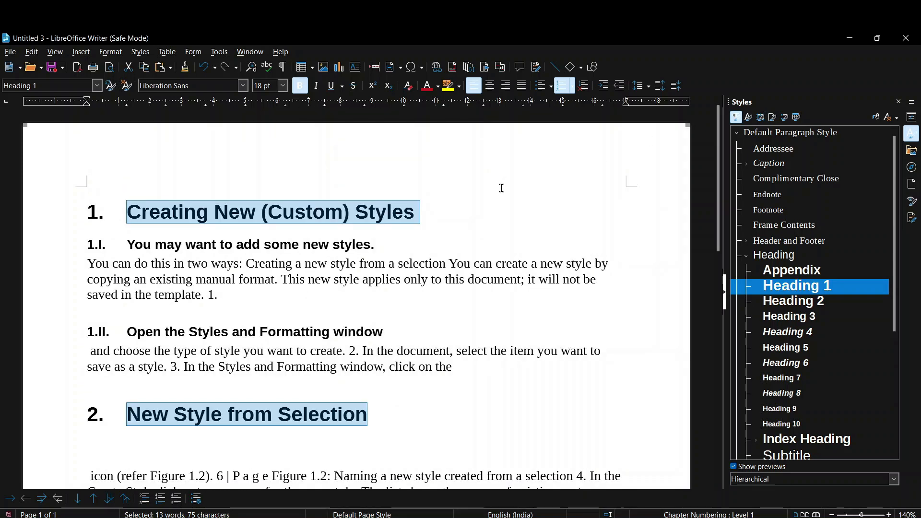
left_click(501, 188)
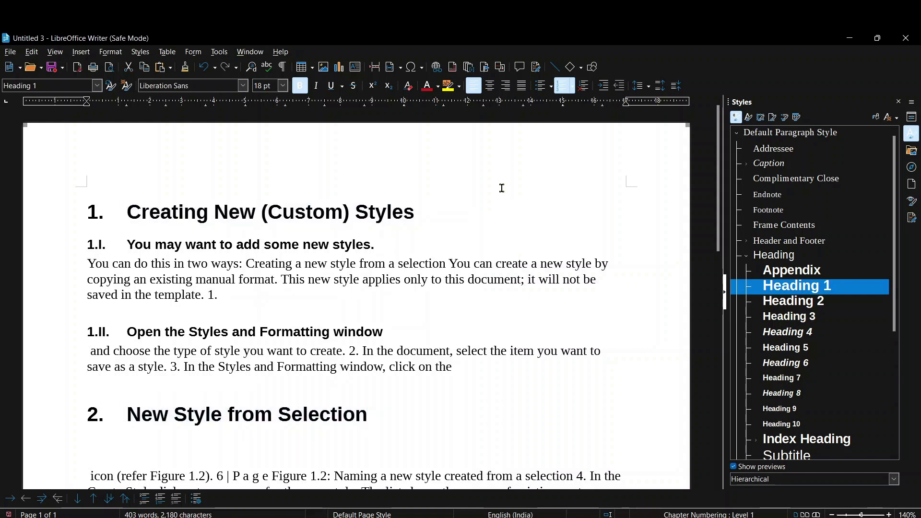
Insert unnumbered blank lines above "Creating New (Custom) Styles" until that heading moves to the second page
left_click(84, 205)
left_click(99, 189)
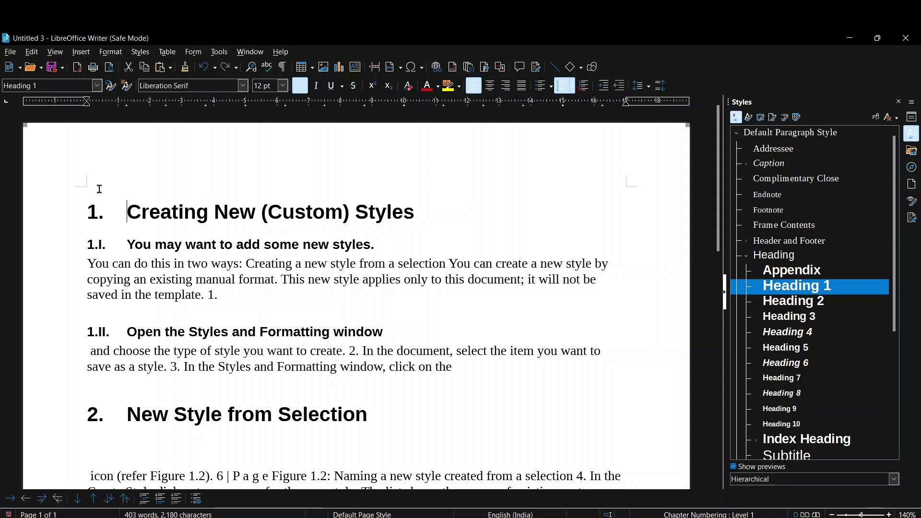
left_click(101, 181)
left_click(86, 209)
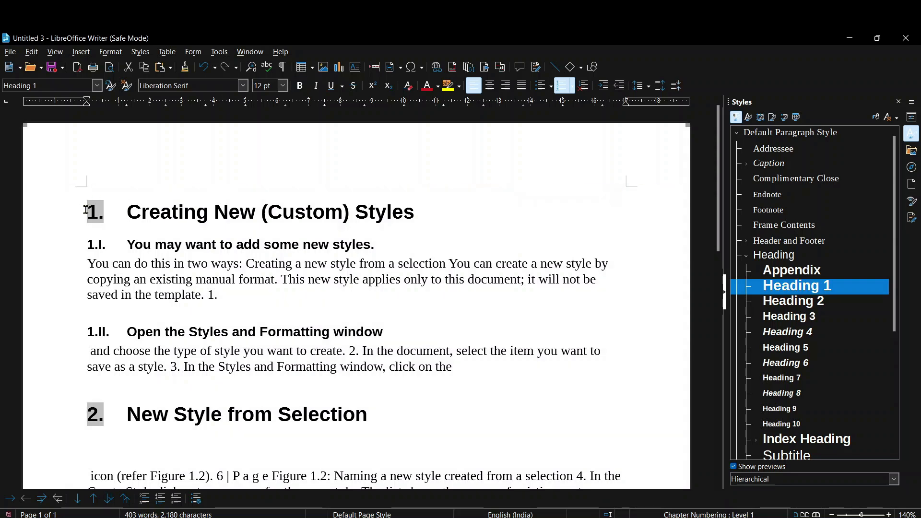
key("Return")
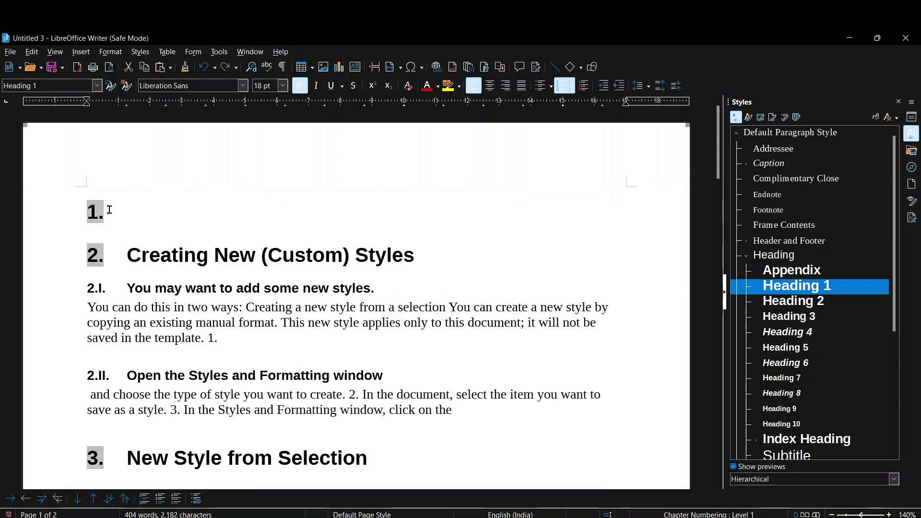
key("BackSpace")
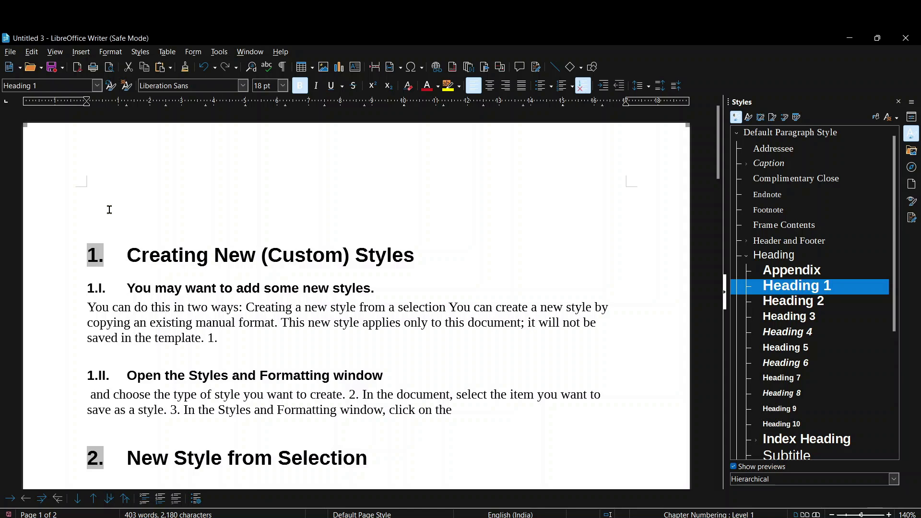
key("Return")
key("Return")
key("Return")
key("Return")
key("Return")
key("Return")
key("Return")
key("Return")
key("Return")
key("Return")
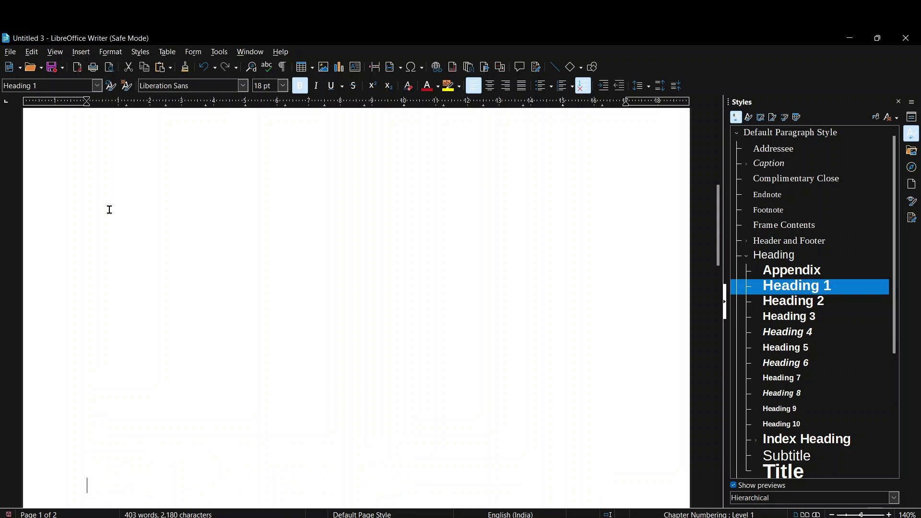
Start a table of contents titled CONTENTS on the first line of the blank first page
key("ctrl+0")
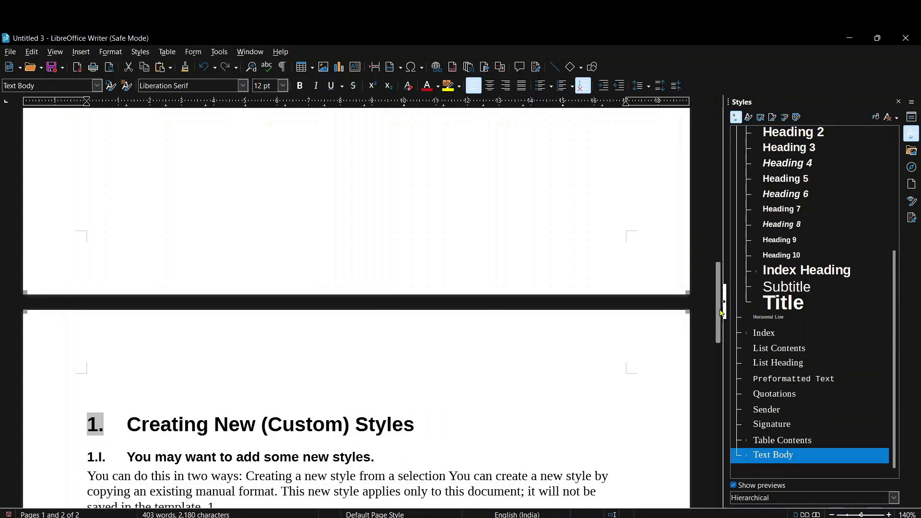
left_click_drag(718, 312, 717, 155)
key("ctrl+1")
key("ctrl+0")
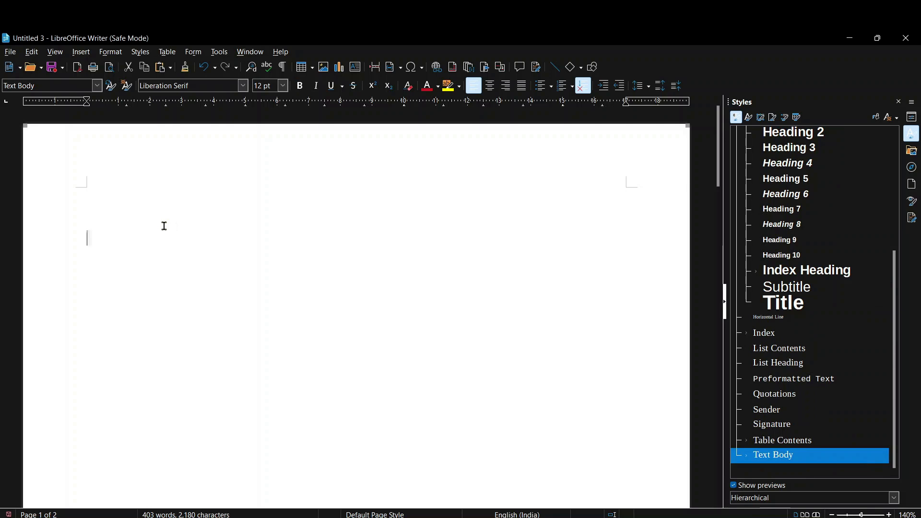
key("ctrl+1")
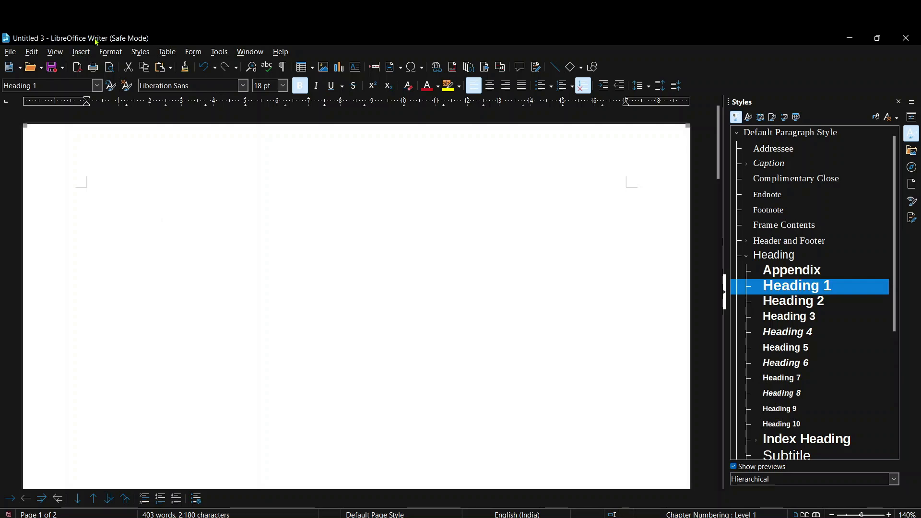
left_click(82, 53)
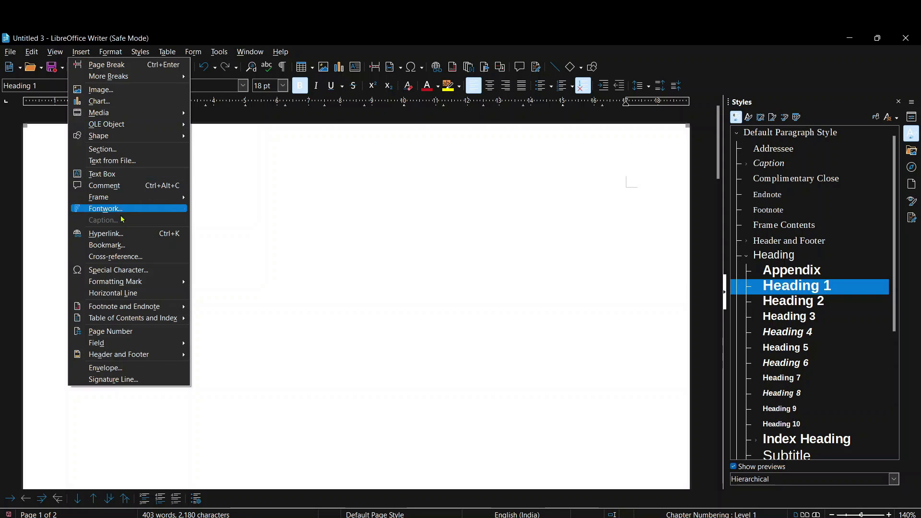
mouse_move(124, 319)
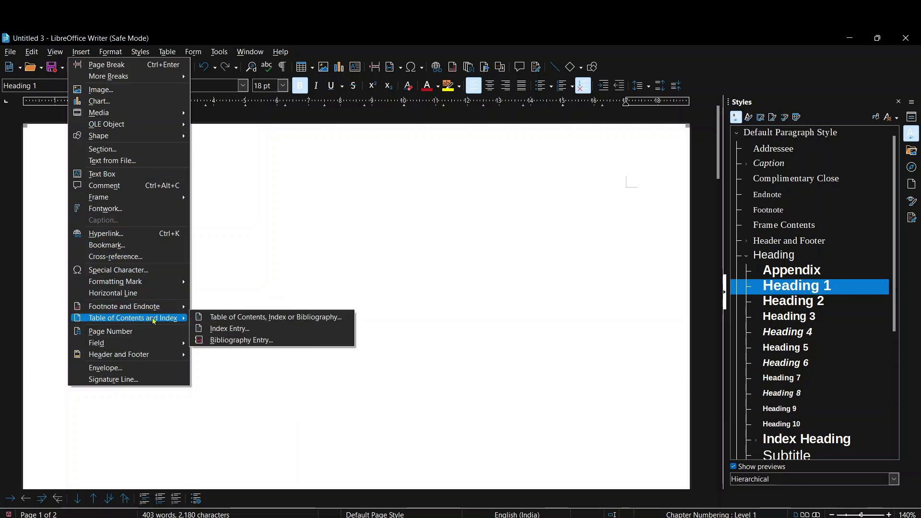
left_click(256, 317)
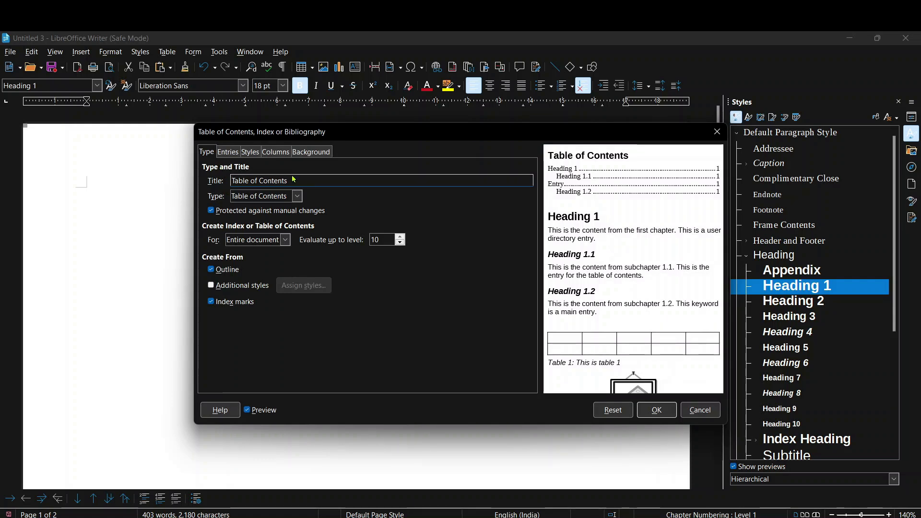
left_click_drag(295, 180, 228, 187)
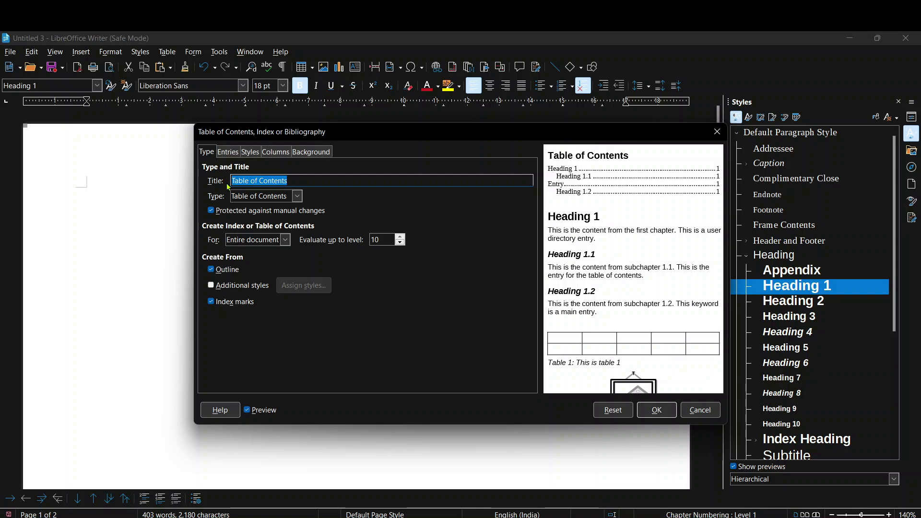
type("CONTENTS")
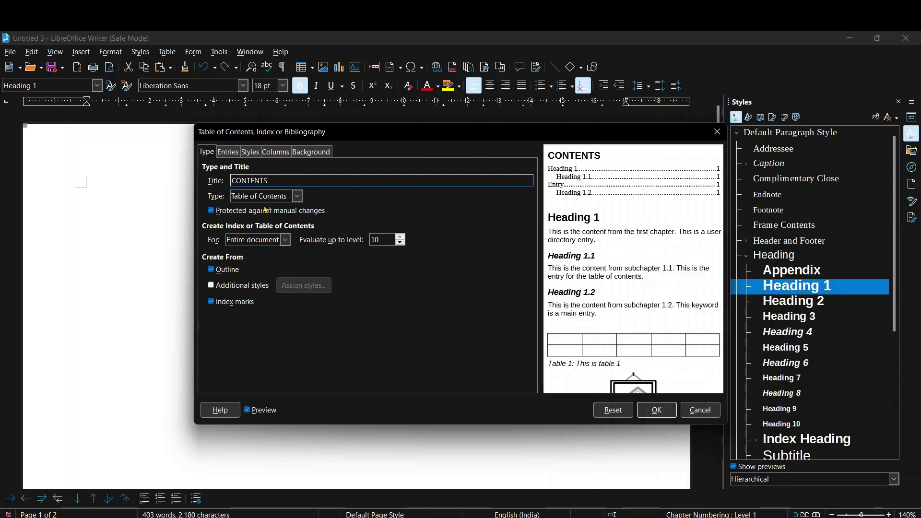
Keep the Table of Contents type for the entire document and evaluate it up to level 2
left_click(298, 195)
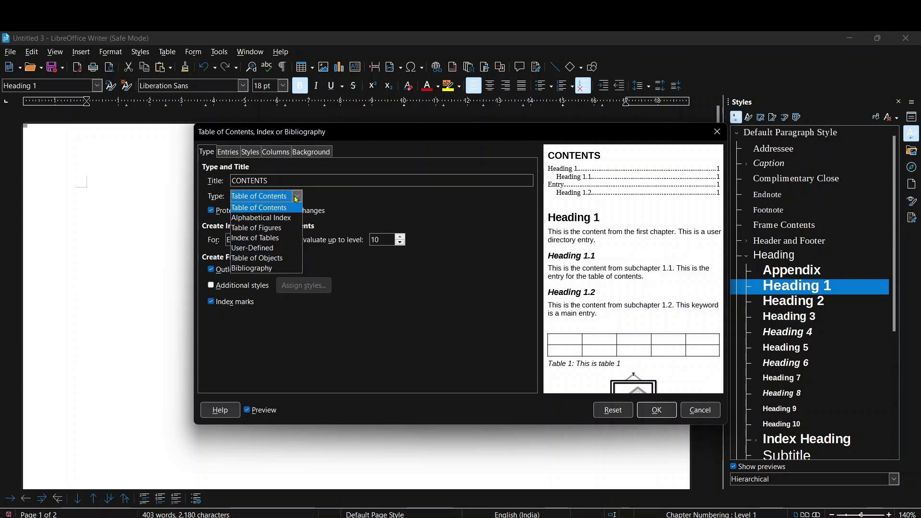
left_click(296, 198)
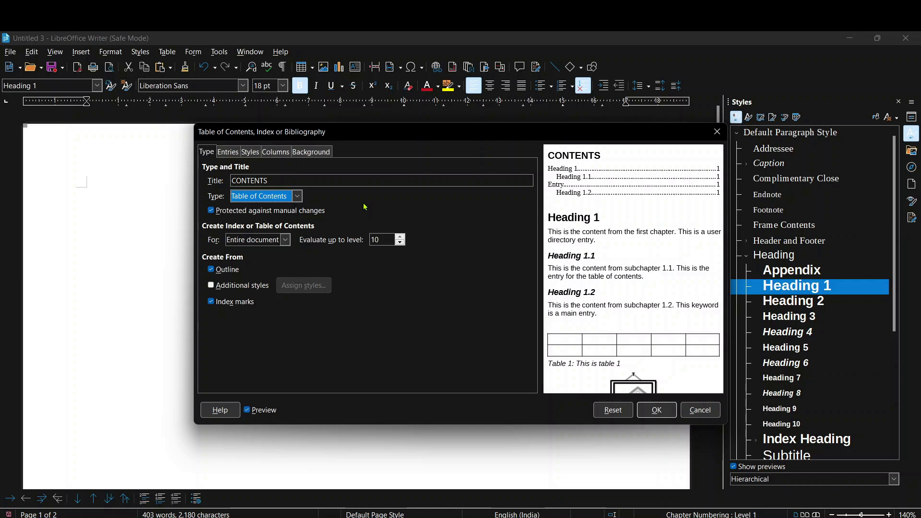
left_click(286, 240)
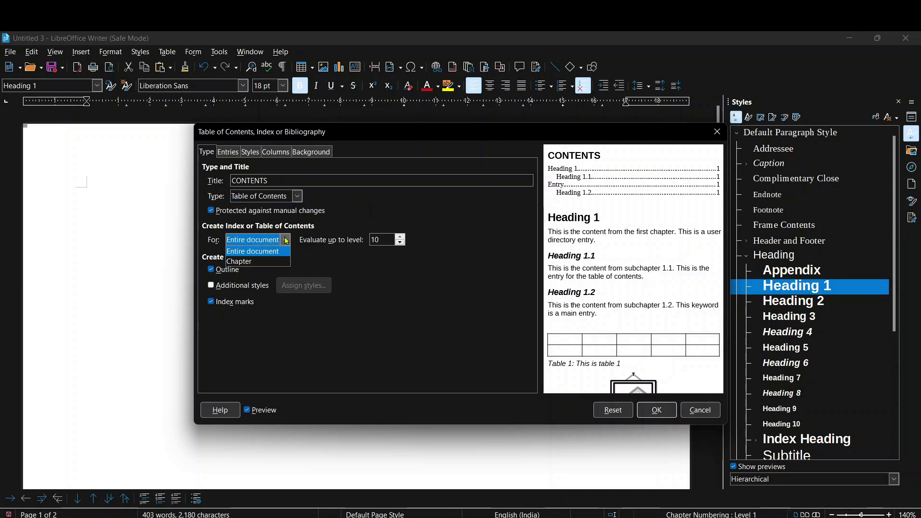
left_click(287, 241)
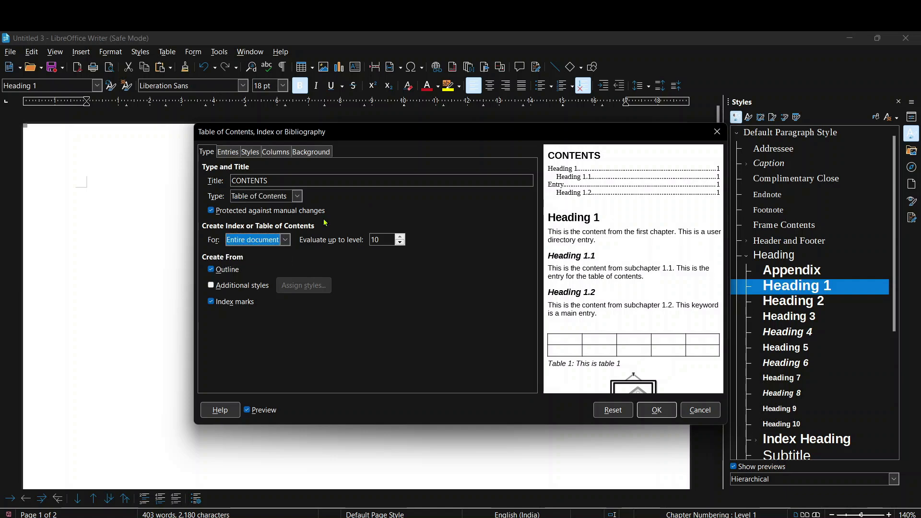
left_click(402, 243)
left_click(402, 243)
left_click(402, 243)
left_click(402, 243)
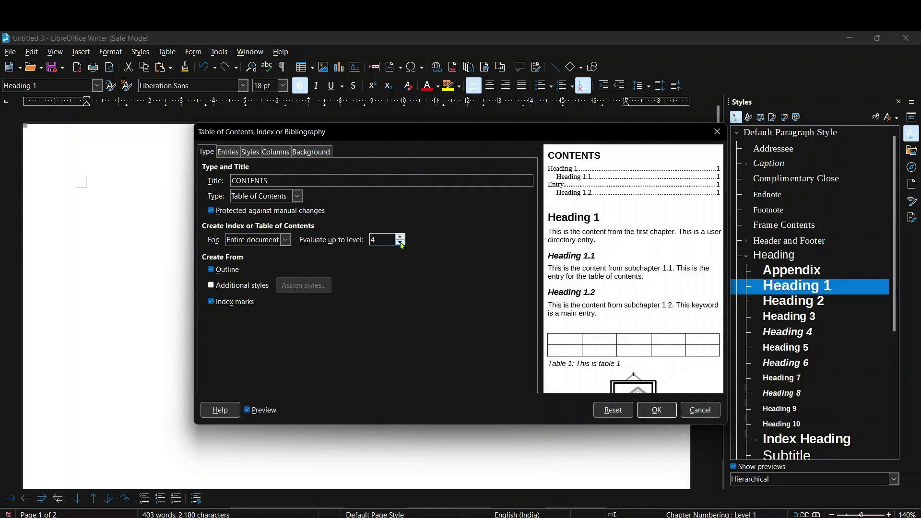
left_click(402, 243)
Review the Entries, Styles and Columns settings and include additional styles as a source for the table of contents
left_click(228, 152)
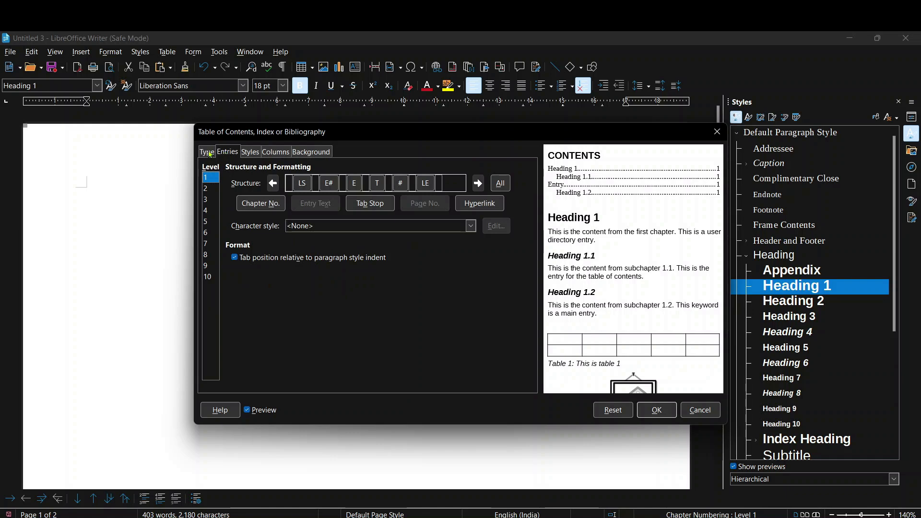
left_click(249, 153)
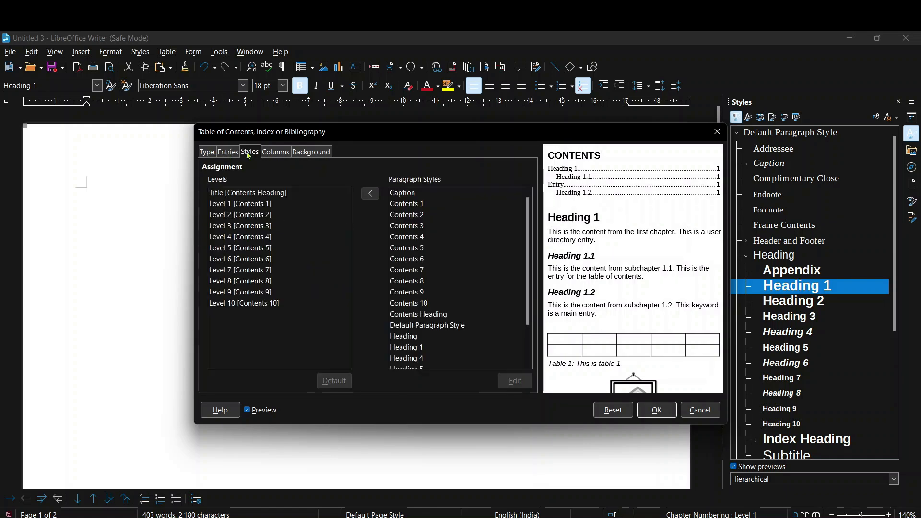
left_click(275, 152)
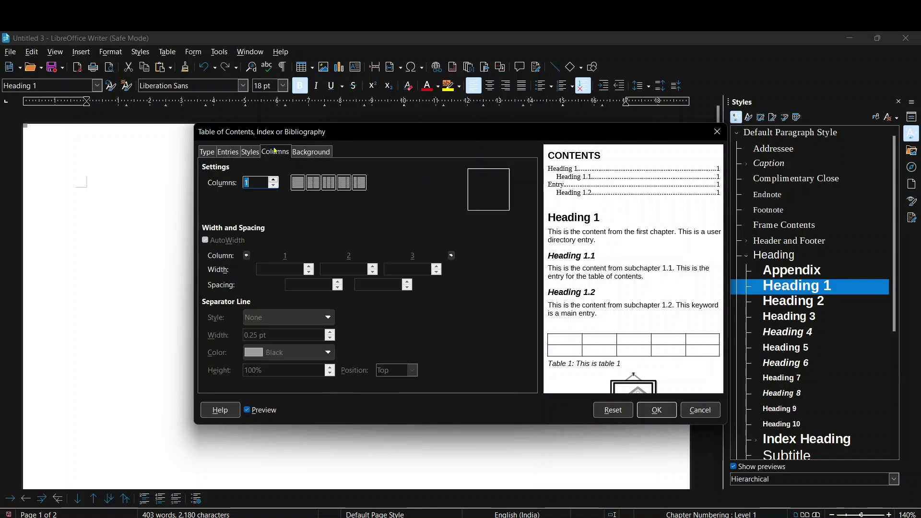
left_click(208, 152)
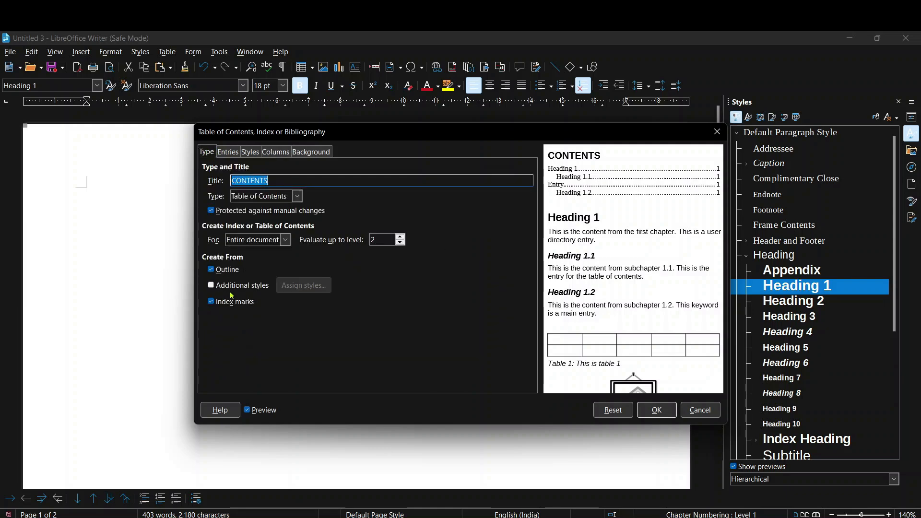
left_click(211, 285)
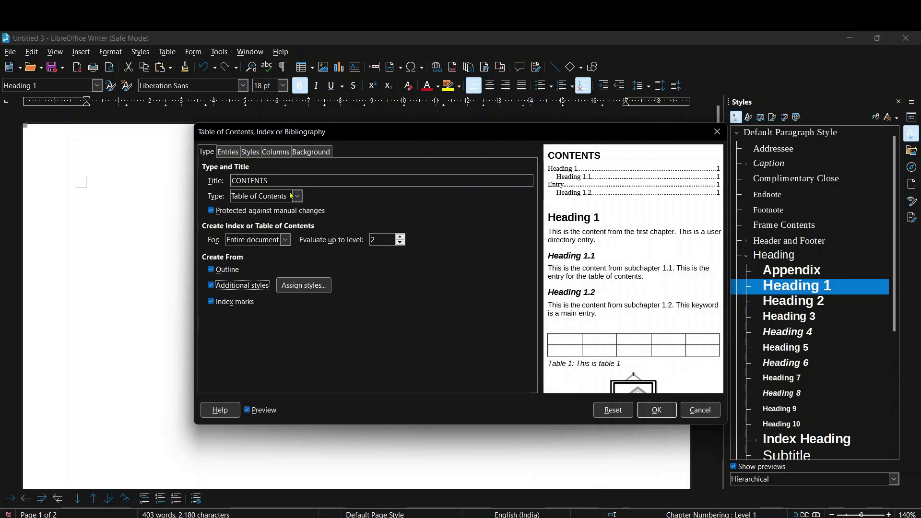
Give the table of contents a light green background (afd095) and insert it
left_click(309, 152)
left_click(372, 175)
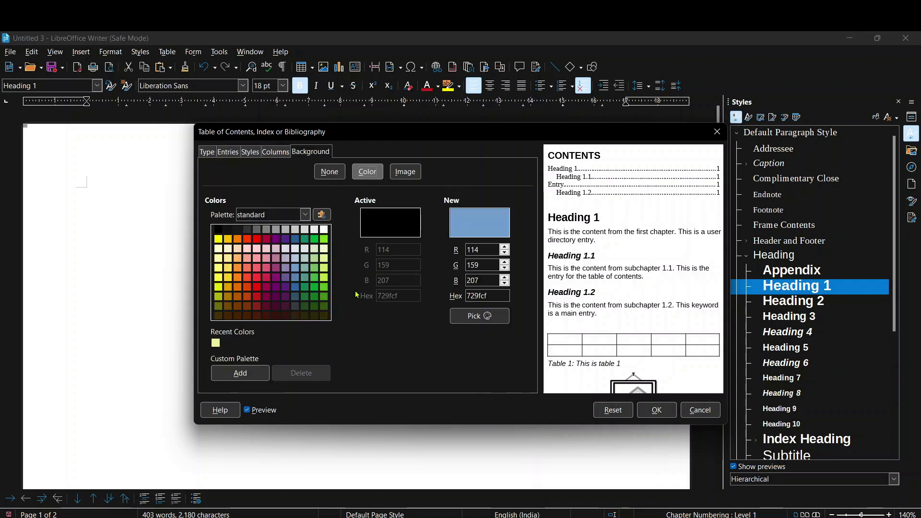
left_click(315, 258)
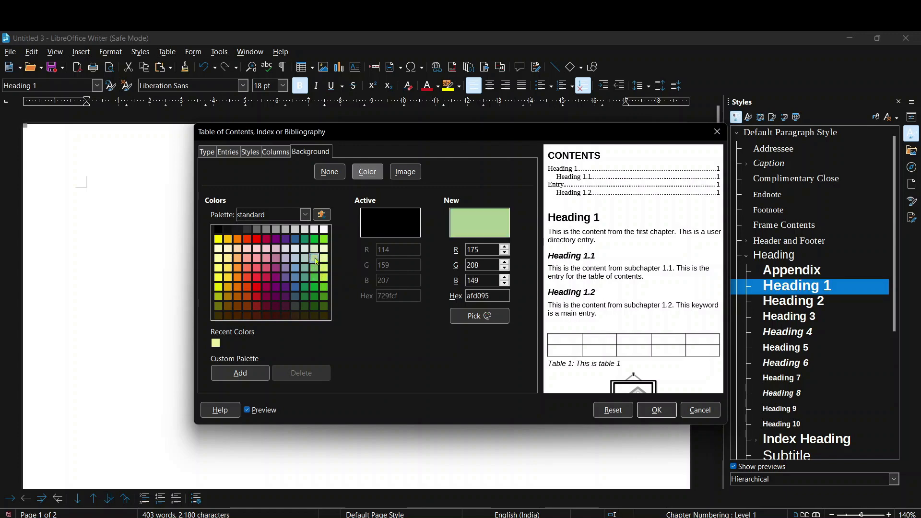
left_click(645, 406)
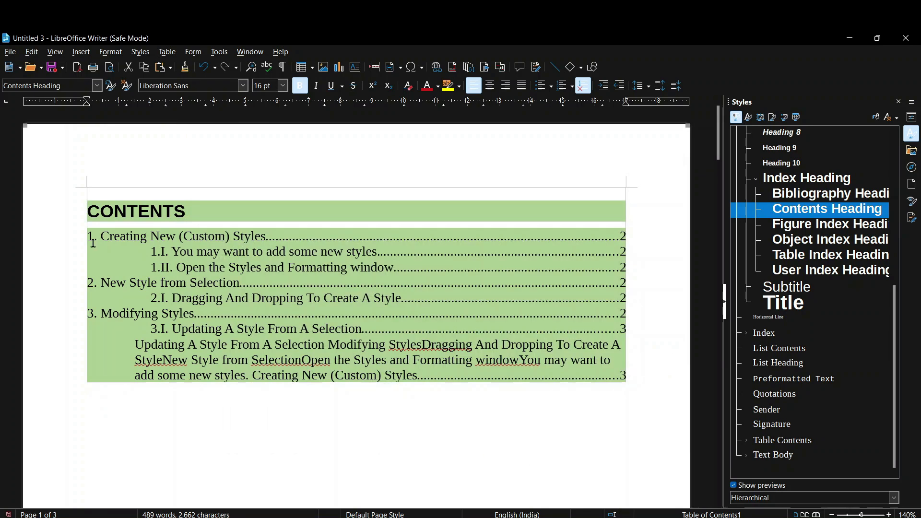
Center the CONTENTS title above the table of contents entries
left_click_drag(91, 207, 209, 212)
key("ctrl+e")
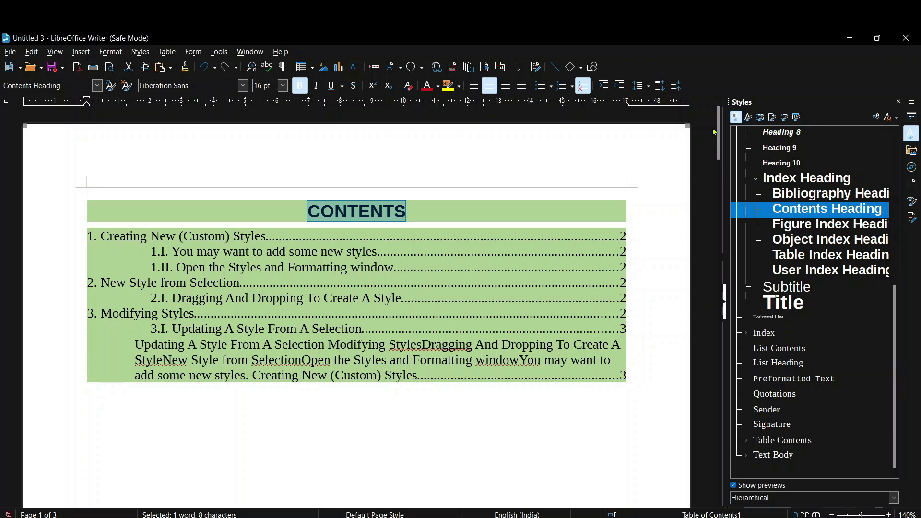
left_click_drag(720, 151, 730, 493)
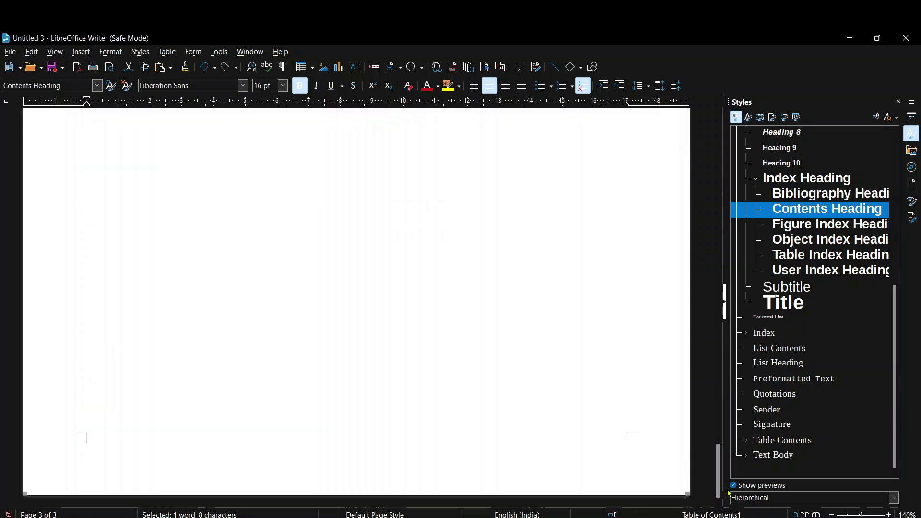
Switch to the Untitled 2 document and prefix the line "Creating New (Custom) Styles" with "CHAPTER 1"
left_click(360, 405)
key("alt+Tab")
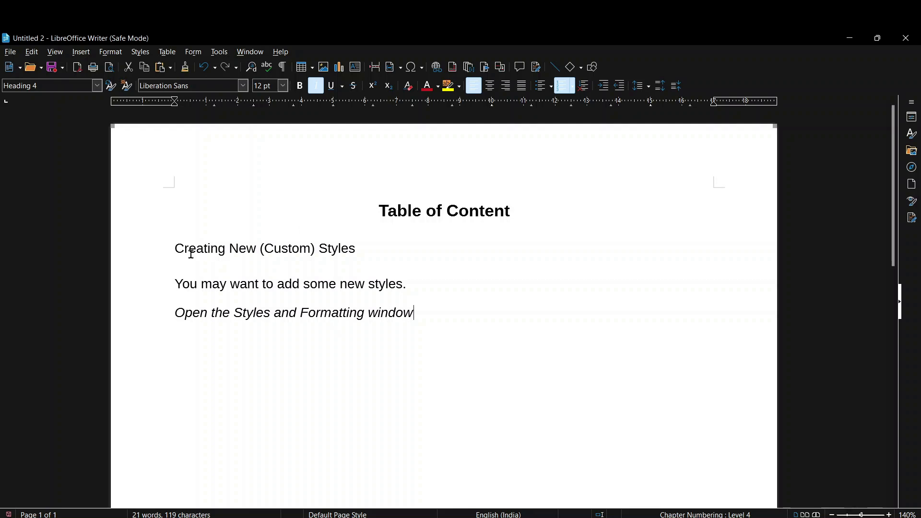
left_click(176, 249)
type("CHA")
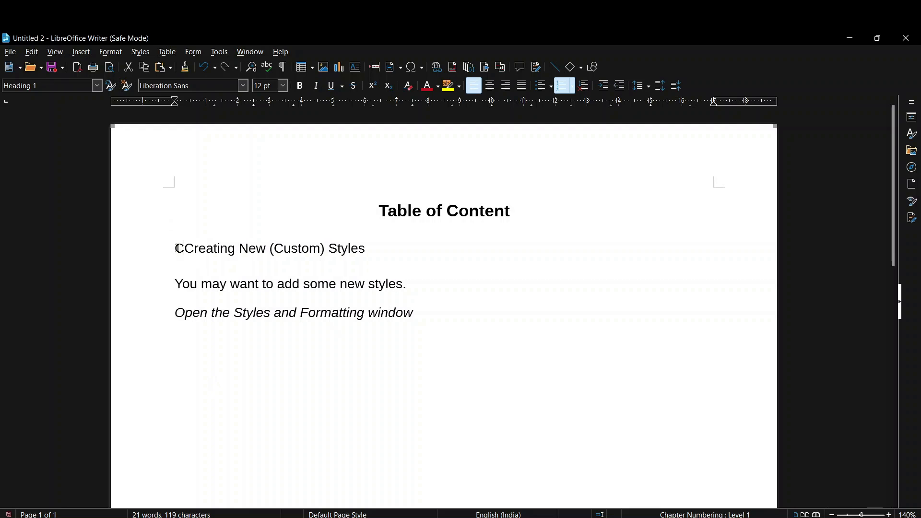
type("PTER ")
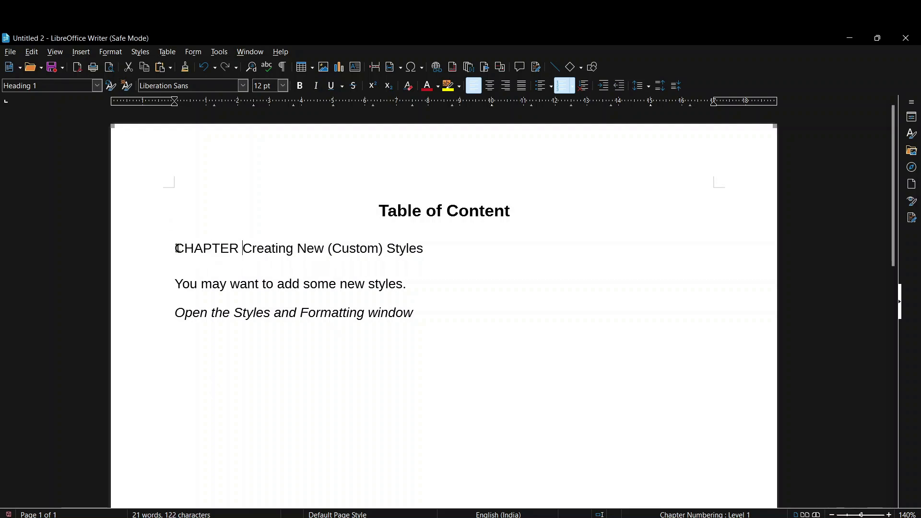
type("1")
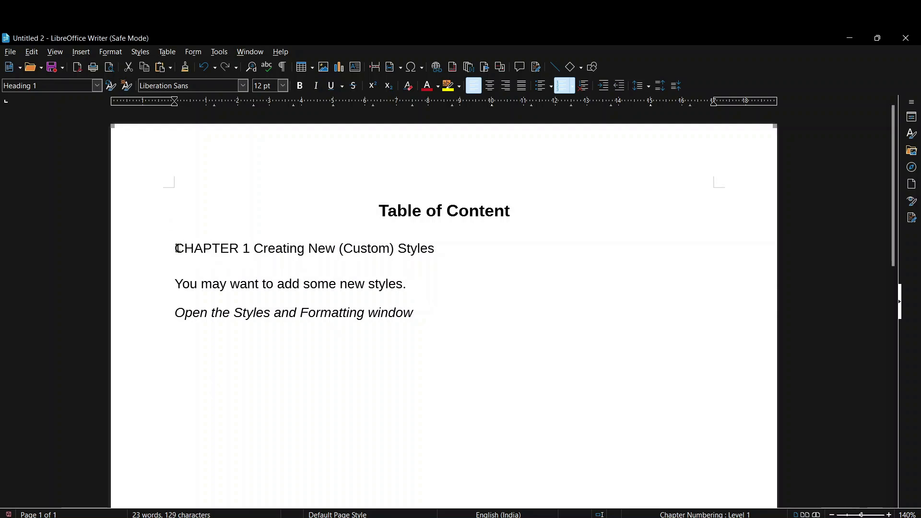
Prefix the line "You may want to add some new styles." with "CHAPTER 2"
left_click(175, 285)
type("CHAPTER ")
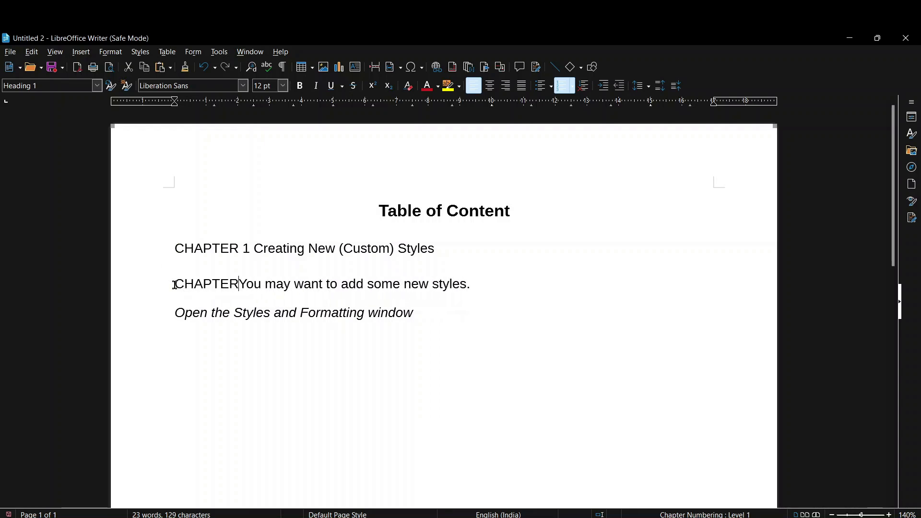
type("2")
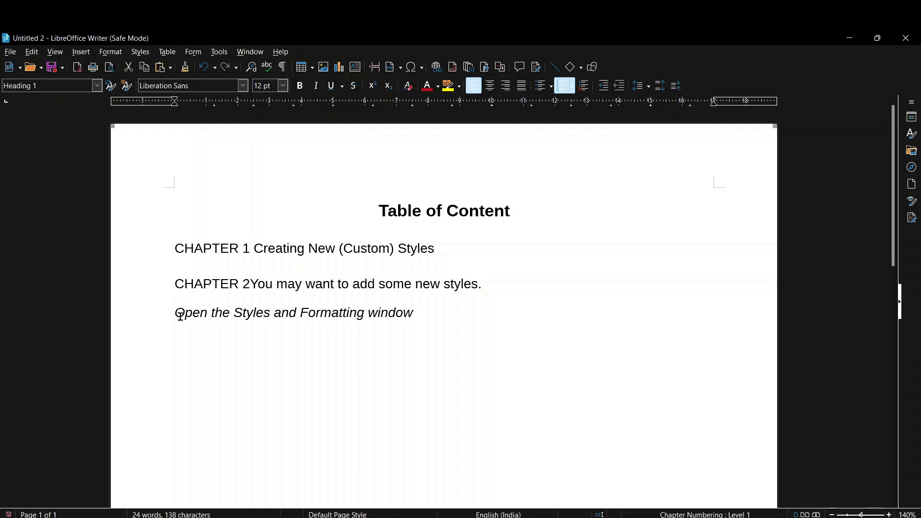
Prefix the italic line "Open the Styles and Formatting window" with "CHAPTER 3" and a space
left_click(180, 315)
type("CHAPER")
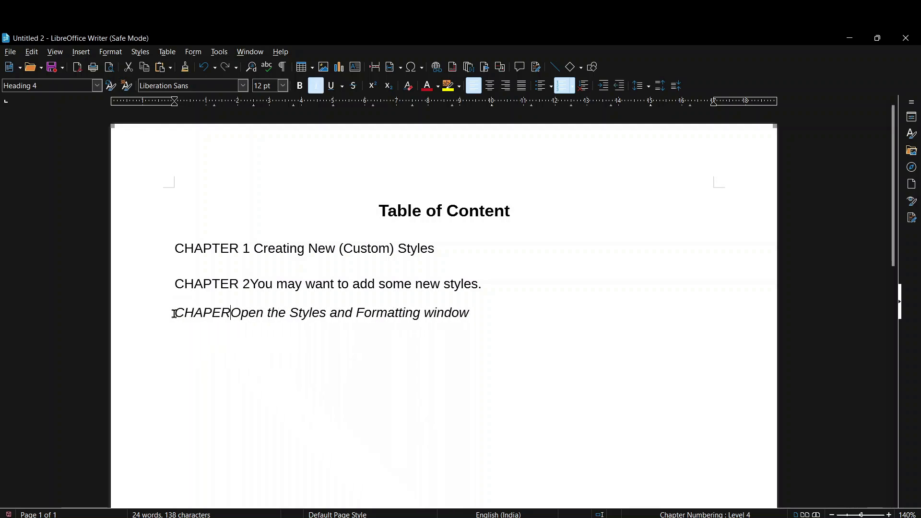
key("BackSpace")
type("TER")
key("BackSpace")
key("BackSpace")
key("BackSpace")
key("BackSpace")
key("BackSpace")
key("BackSpace")
key("BackSpace")
key("BackSpace")
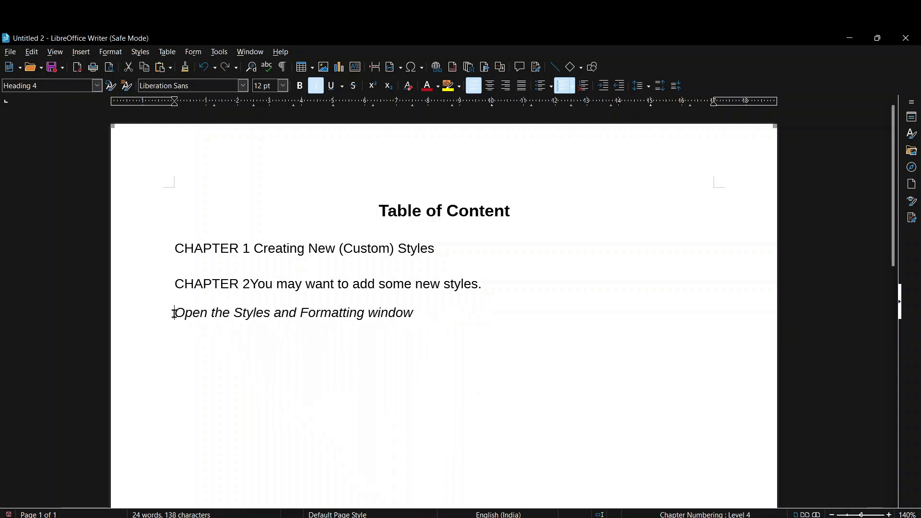
type("CHAPTER 3")
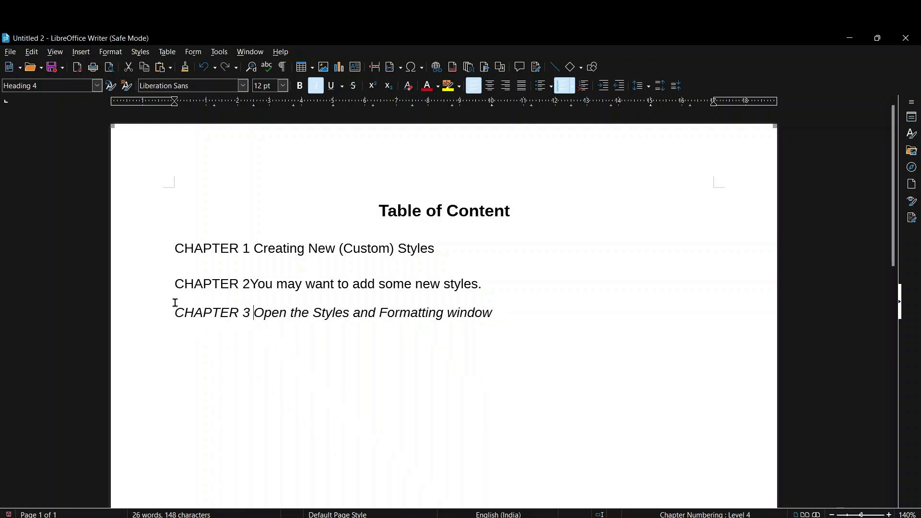
Separate "CHAPTER 2" from "You may want to add some new styles." with a space
left_click(253, 283)
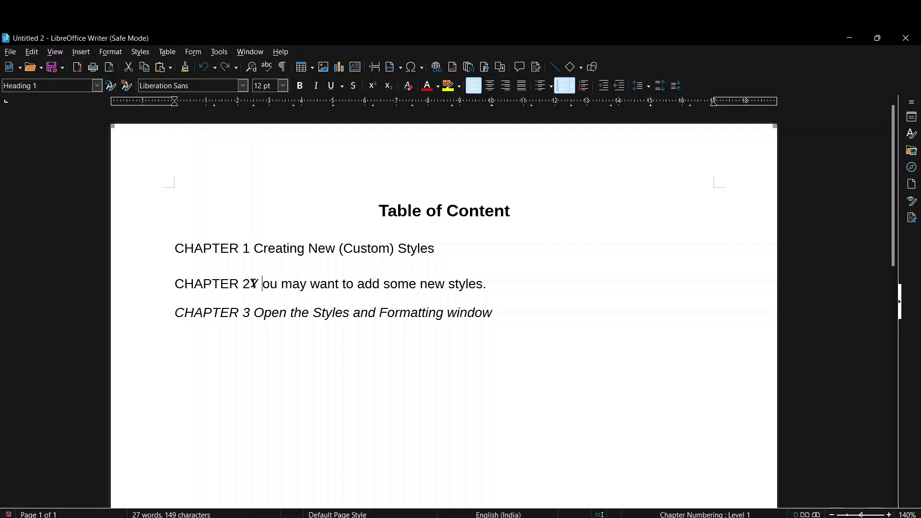
key("BackSpace")
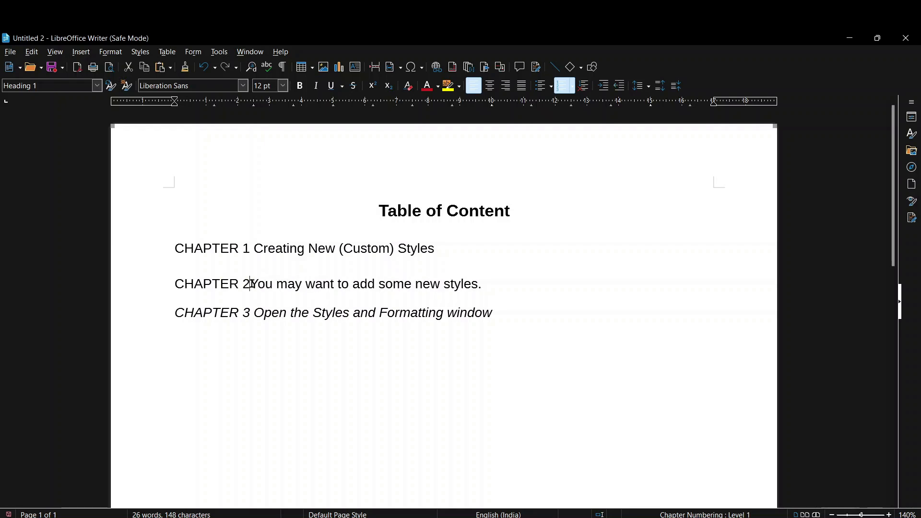
Underline the title text after the CHAPTER 1, CHAPTER 2 and CHAPTER 3 prefixes, leaving the prefixes themselves plain
left_click_drag(256, 245, 436, 253)
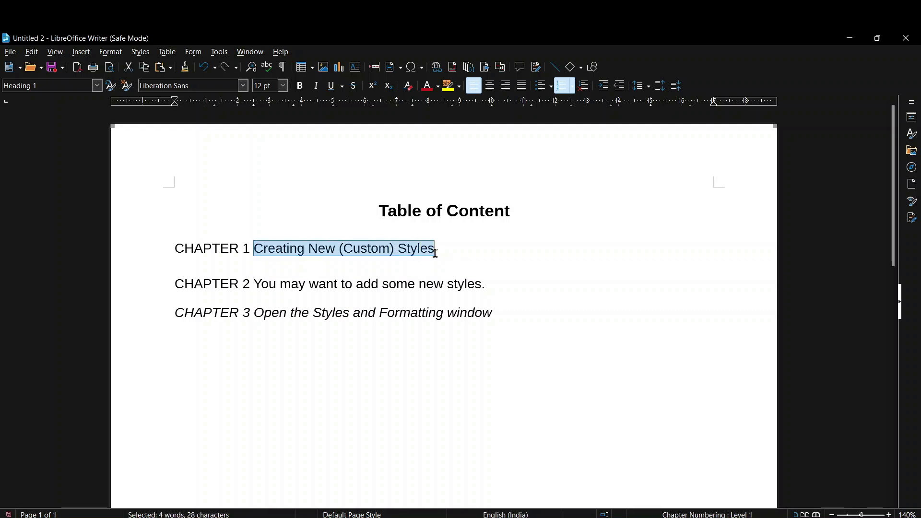
left_click(332, 85)
left_click_drag(254, 283, 488, 283)
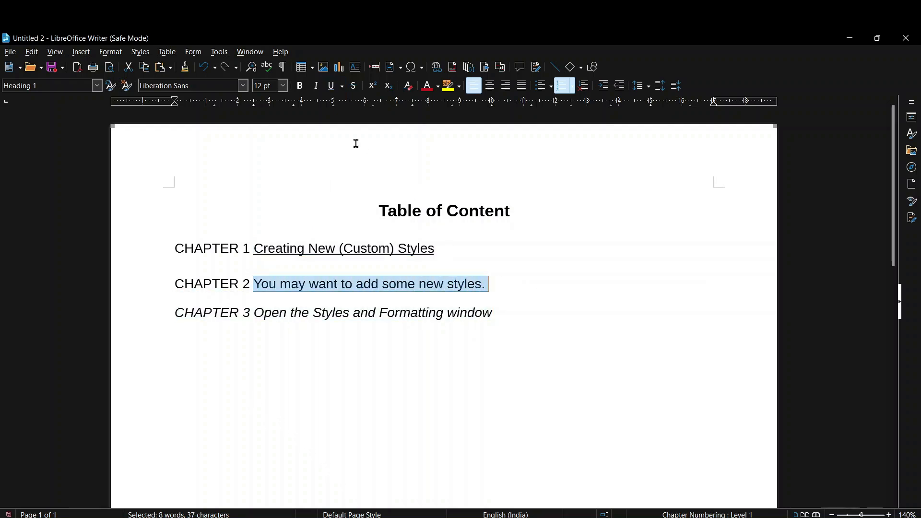
left_click(331, 86)
left_click_drag(255, 313, 500, 308)
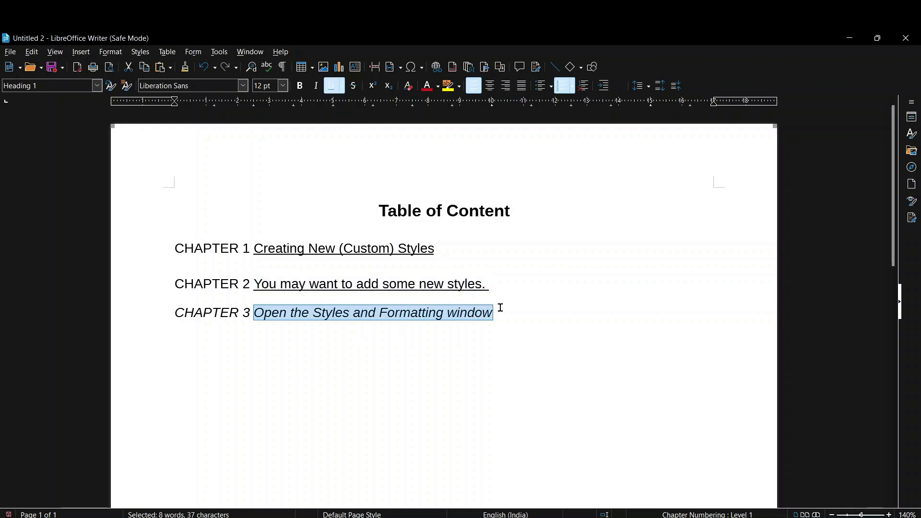
left_click(331, 86)
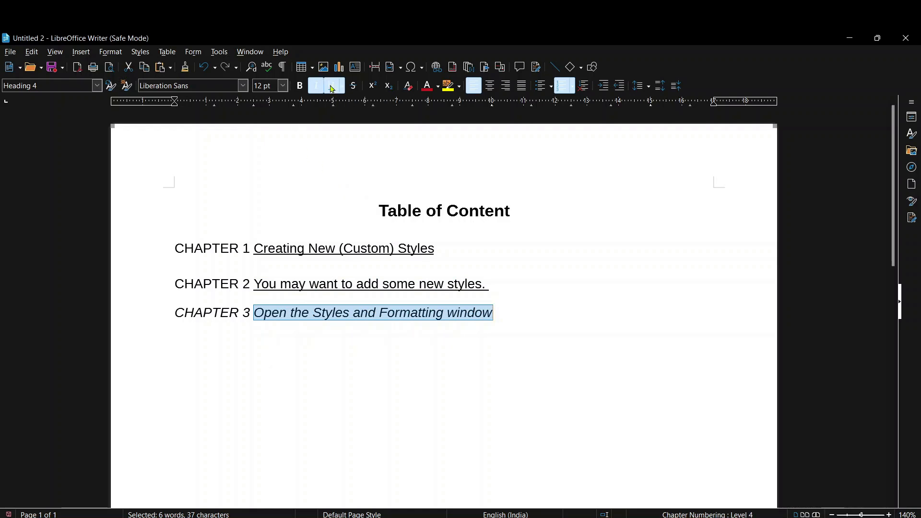
left_click(553, 372)
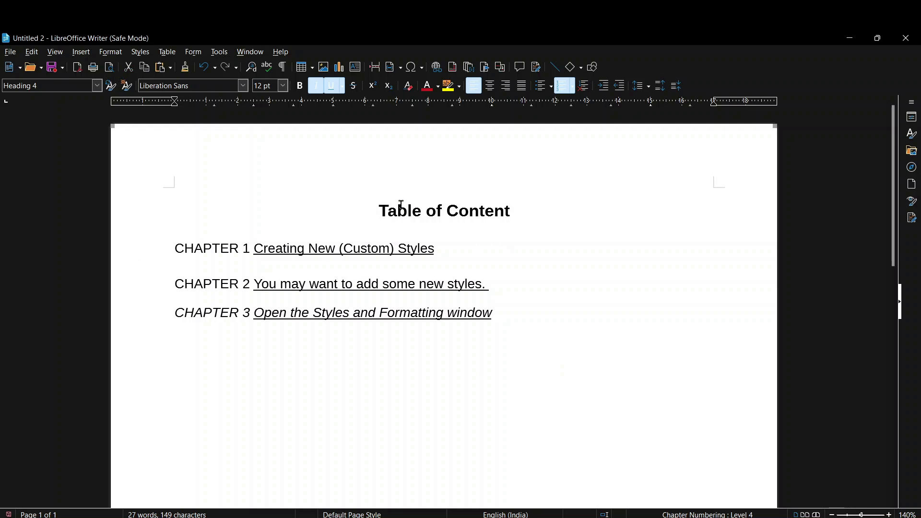
Underline the centred "Table of Content" heading
left_click_drag(381, 209, 562, 218)
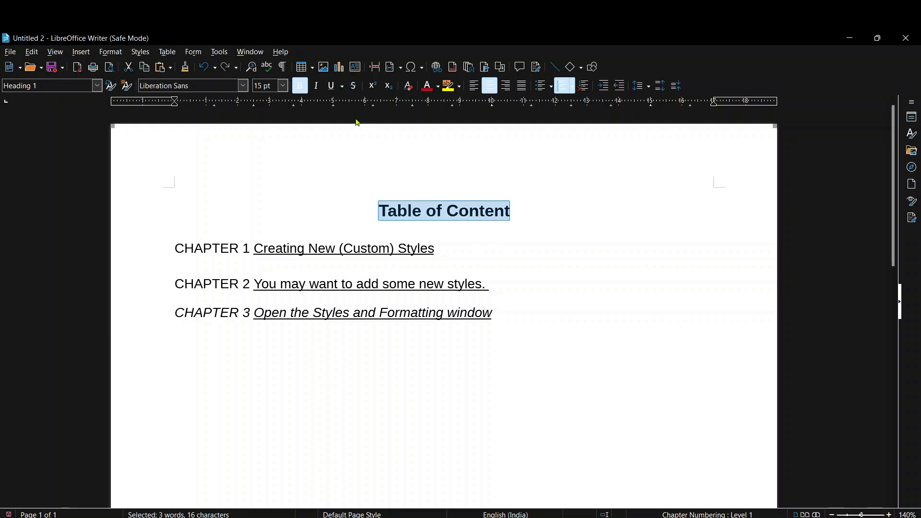
left_click(332, 86)
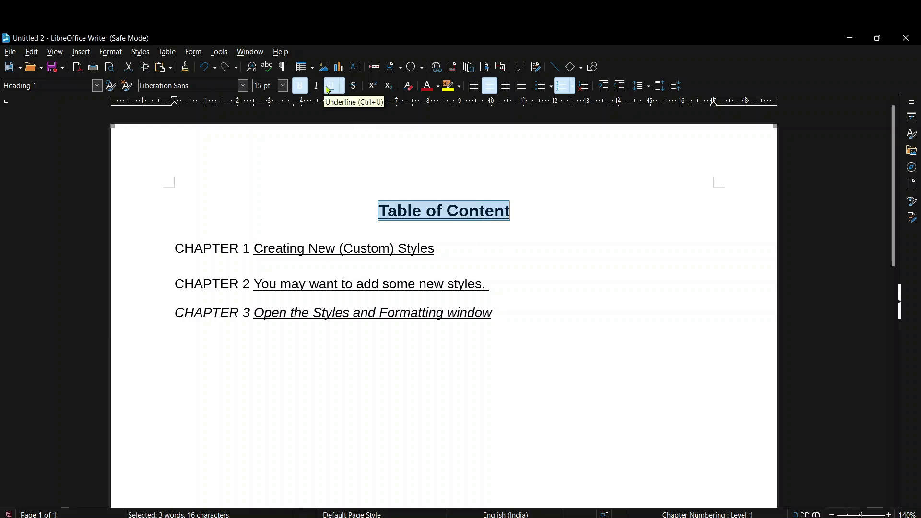
left_click(492, 413)
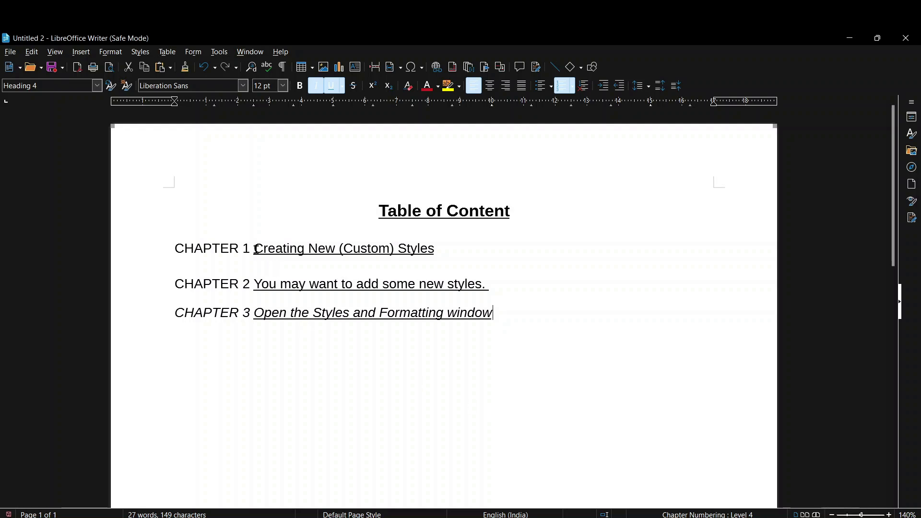
Insert a bookmark named "CHAPTER 1" on the text "Creating New (Custom) Styles"
left_click_drag(256, 248, 438, 249)
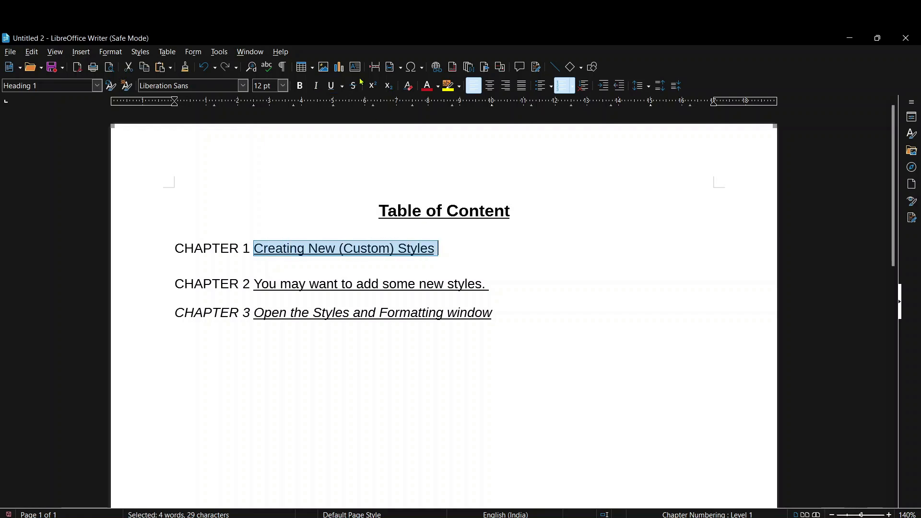
left_click(485, 70)
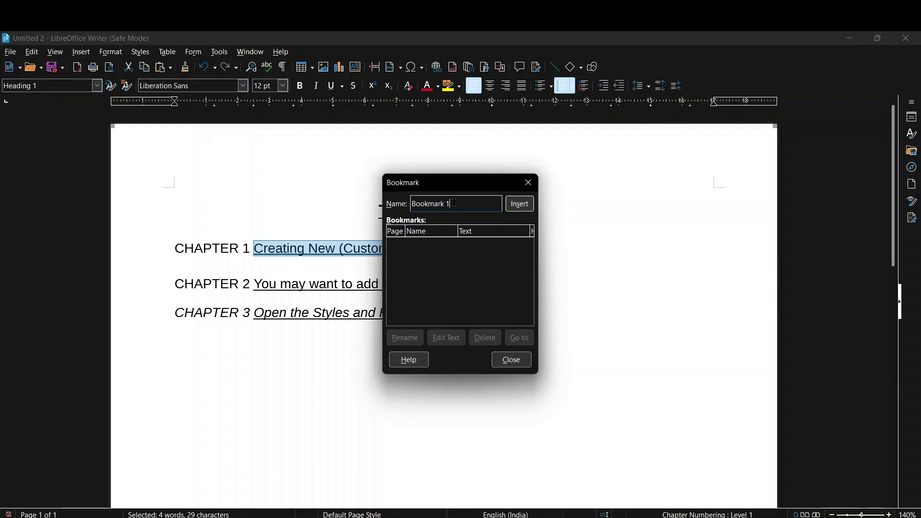
left_click_drag(454, 203, 412, 204)
type("CHPA")
key("BackSpace")
type("APTER 1")
left_click(516, 205)
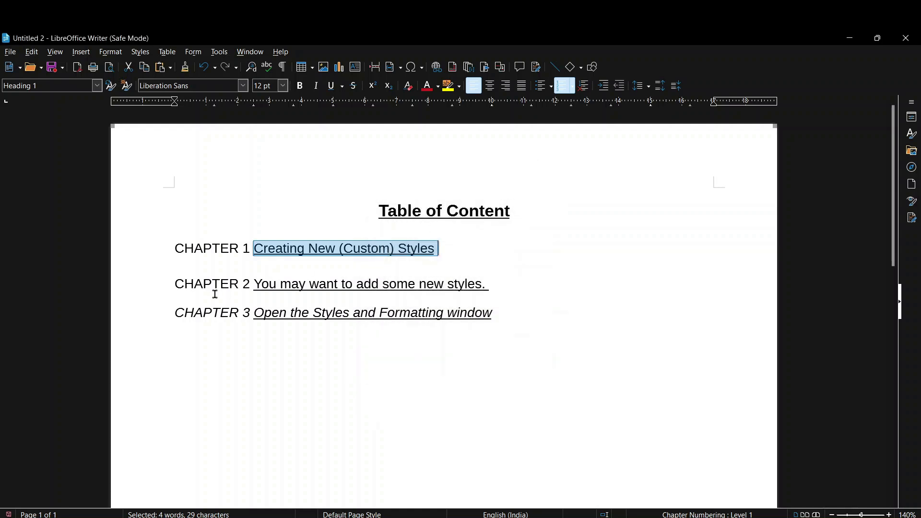
Insert a bookmark named "CHAPTER 2" on the text "You may want to add some new styles."
left_click_drag(254, 285, 509, 290)
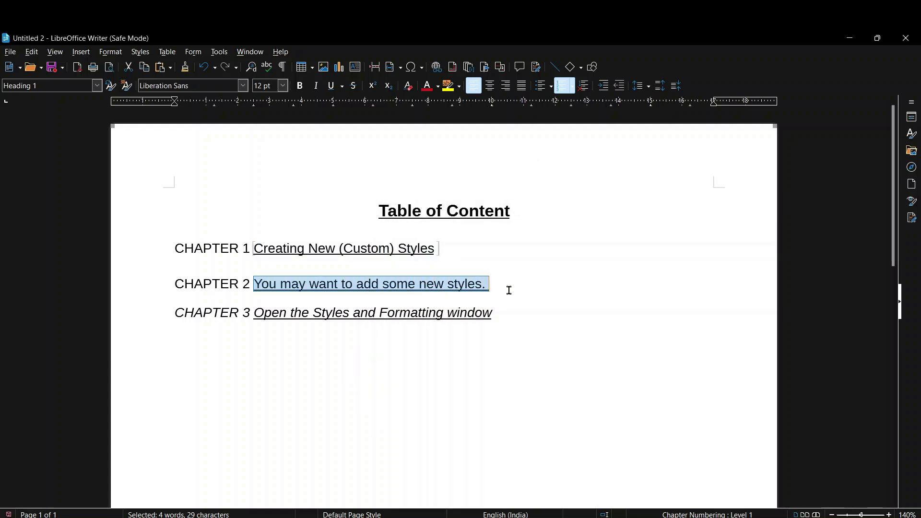
left_click(484, 67)
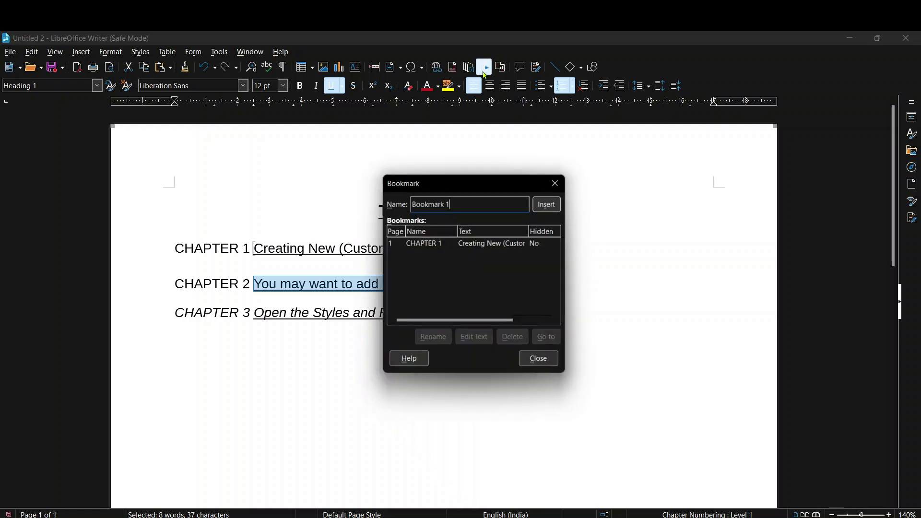
left_click_drag(465, 201, 404, 215)
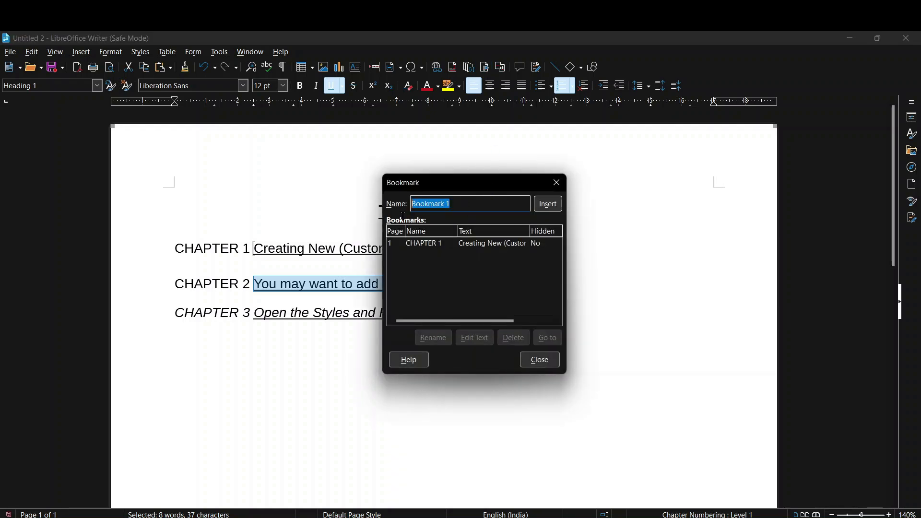
type("CHAP")
key("BackSpace")
key("BackSpace")
type("APTER 2")
left_click(548, 204)
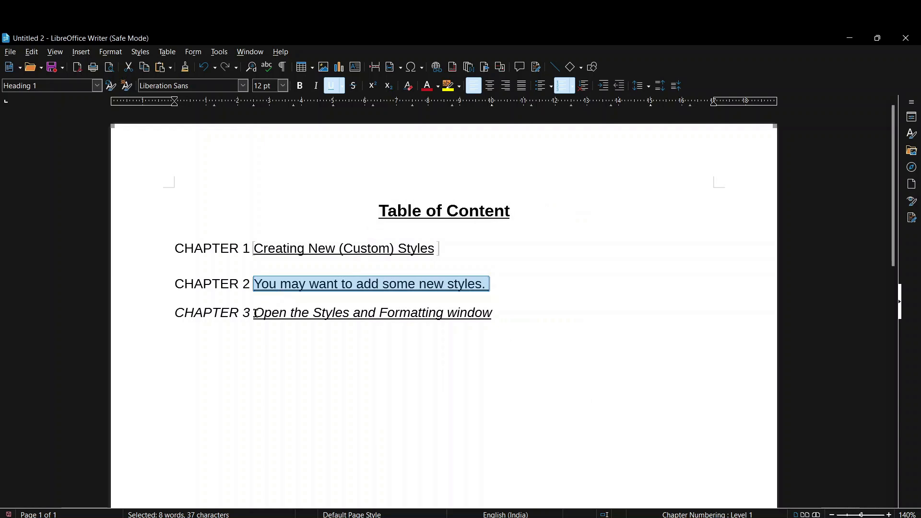
Insert a bookmark named "CHAPTER 3" on the text "Open the Styles and Formatting window"
left_click_drag(255, 312, 497, 315)
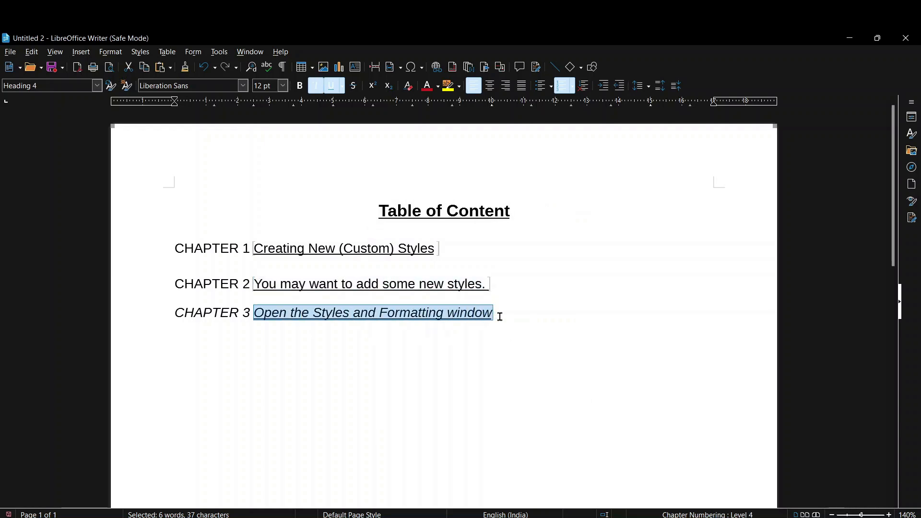
left_click(485, 68)
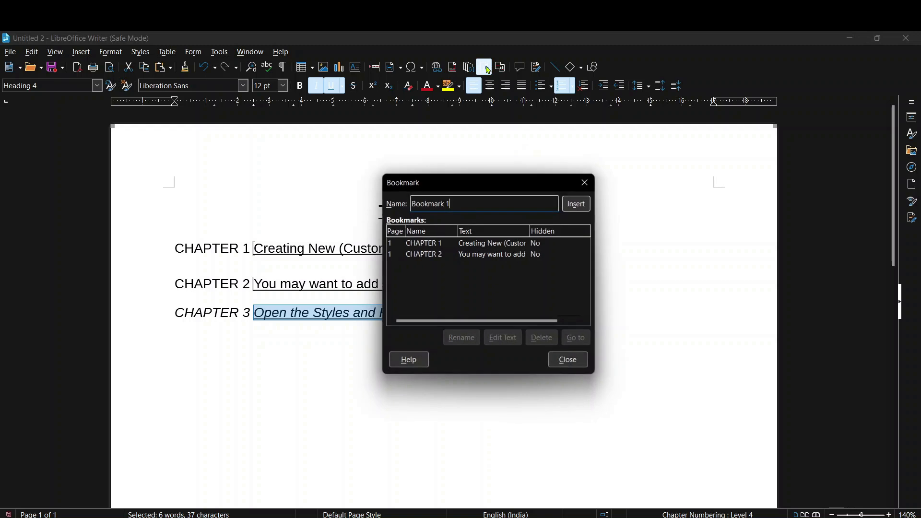
left_click_drag(458, 198, 410, 206)
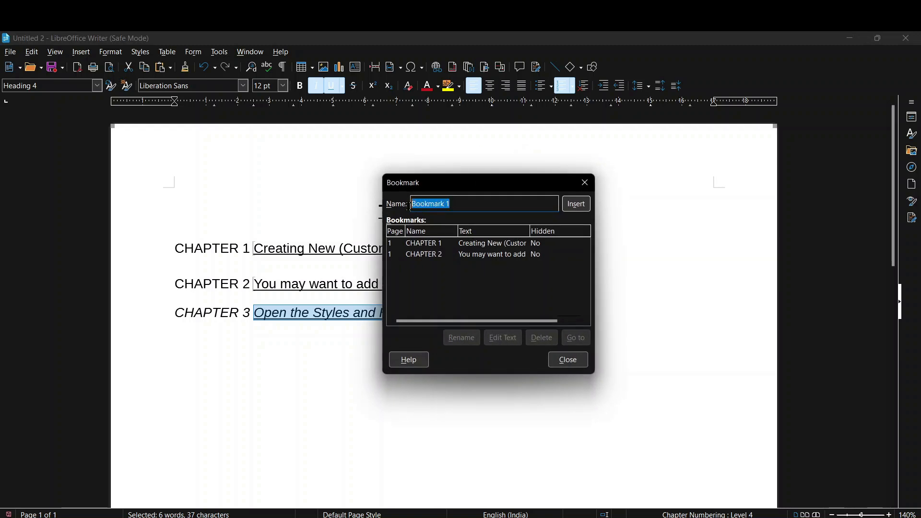
type("CHAPTER 3")
left_click(575, 207)
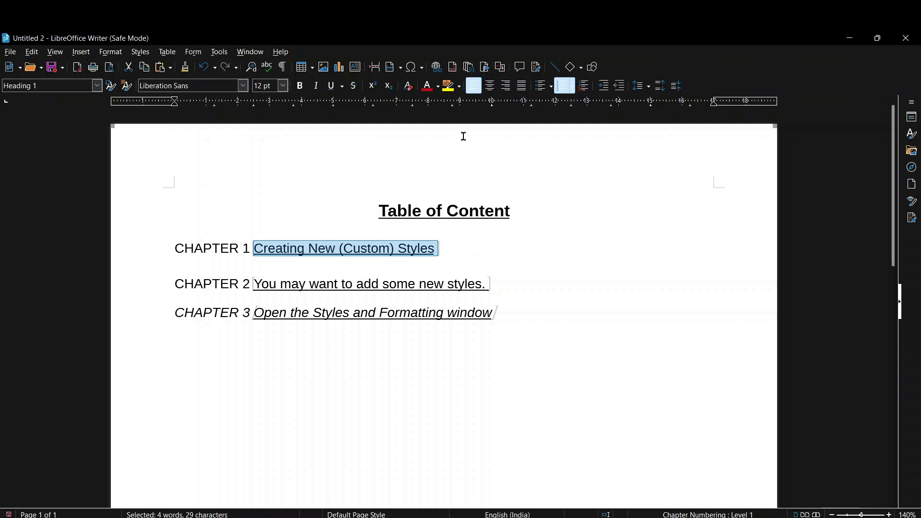
Hyperlink the text "Creating New (Custom) Styles" to the CHAPTER 1 bookmark in this document
left_click(439, 70)
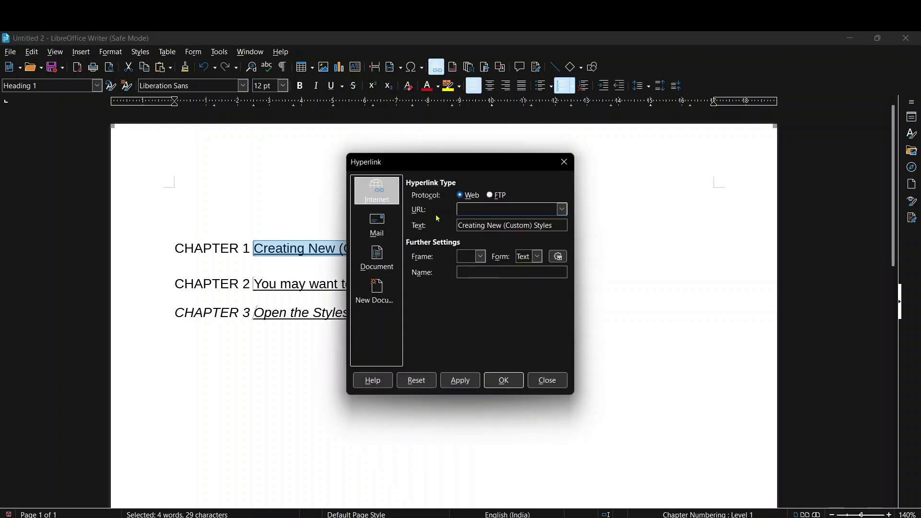
left_click(374, 264)
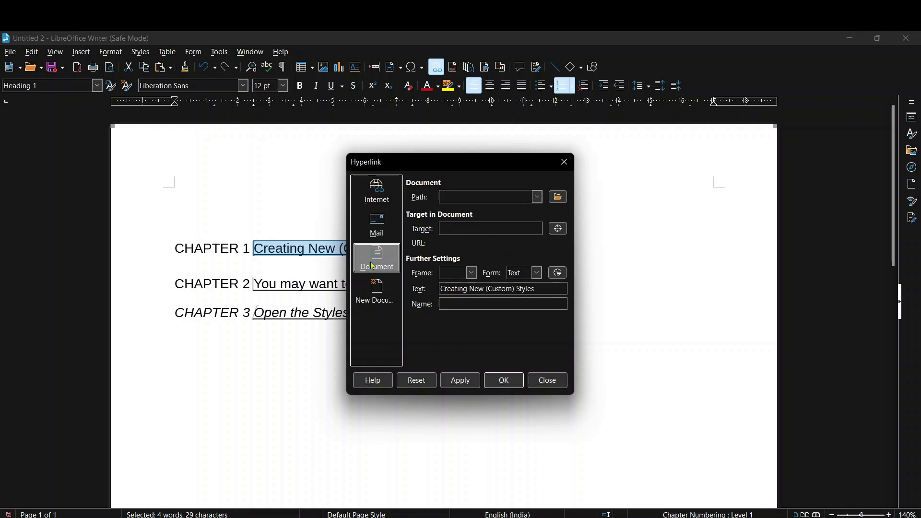
left_click(558, 229)
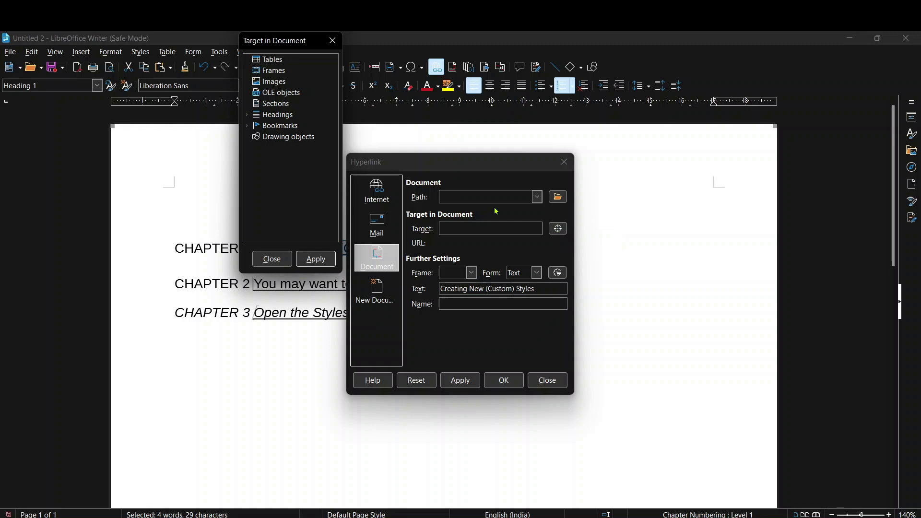
left_click(247, 127)
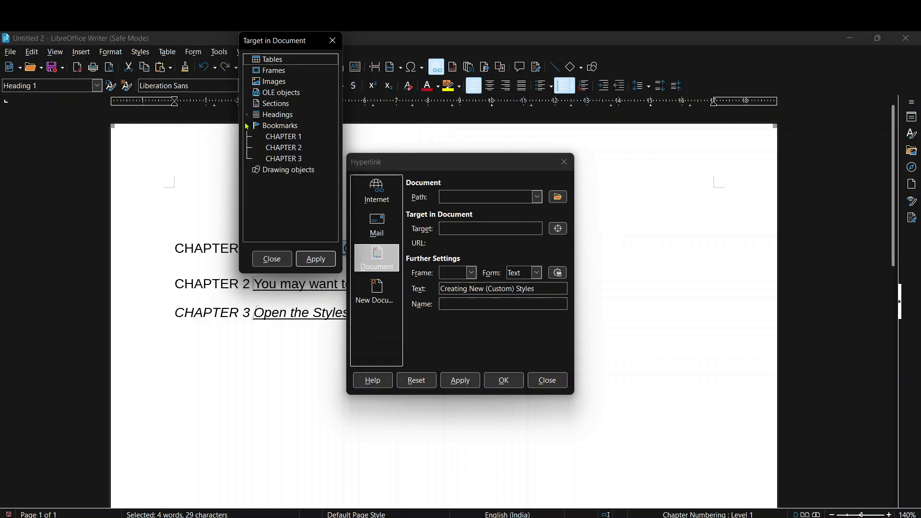
left_click(273, 138)
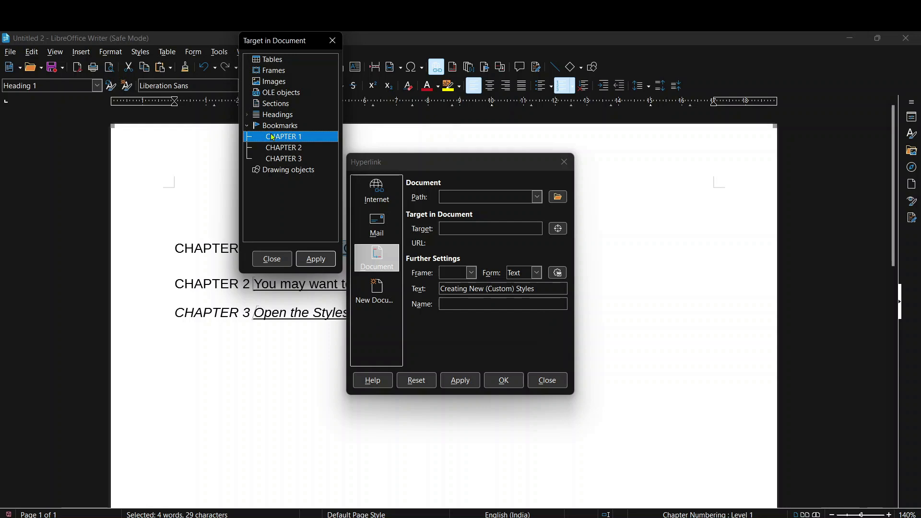
left_click(317, 259)
left_click(473, 382)
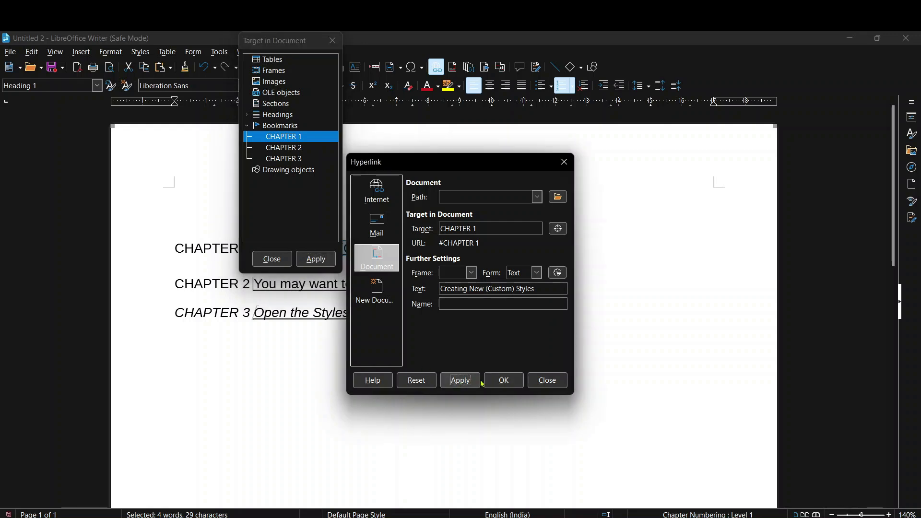
left_click(502, 380)
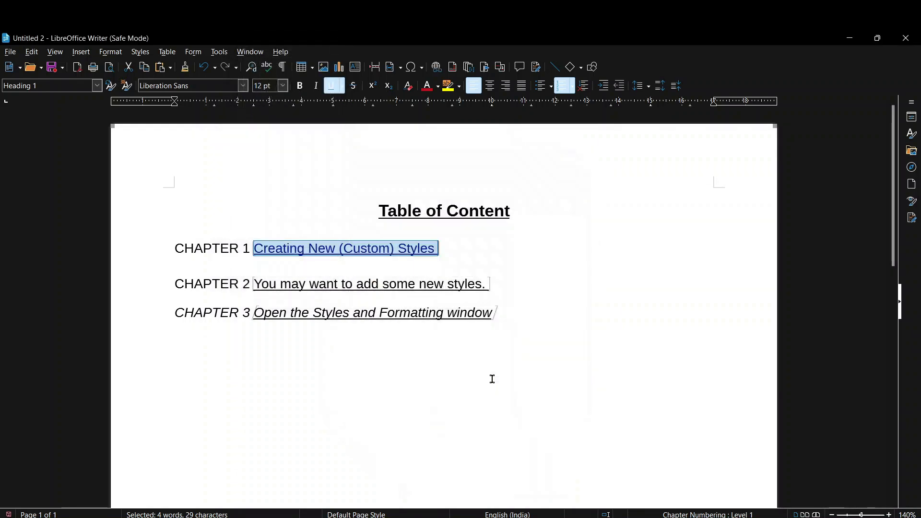
left_click(535, 306)
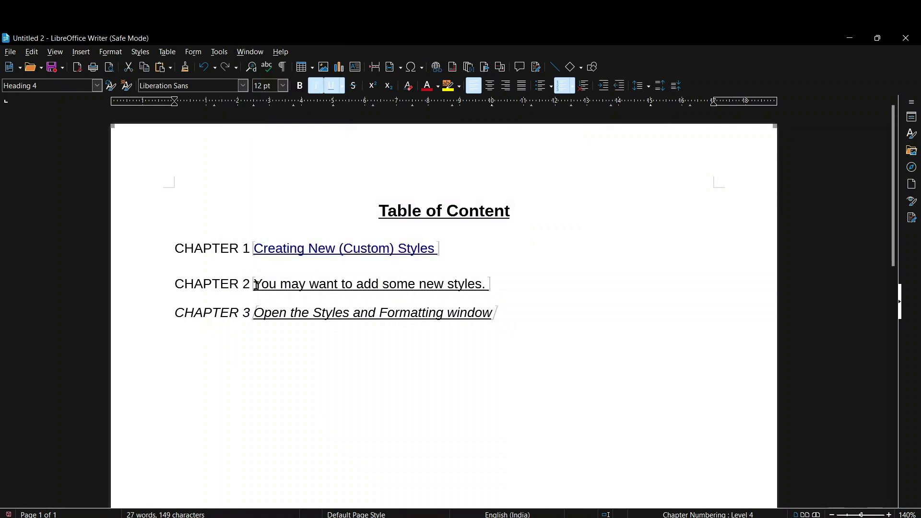
Hyperlink the text "You may want to add some new styles." to the CHAPTER 2 bookmark in this document
left_click_drag(256, 285, 532, 288)
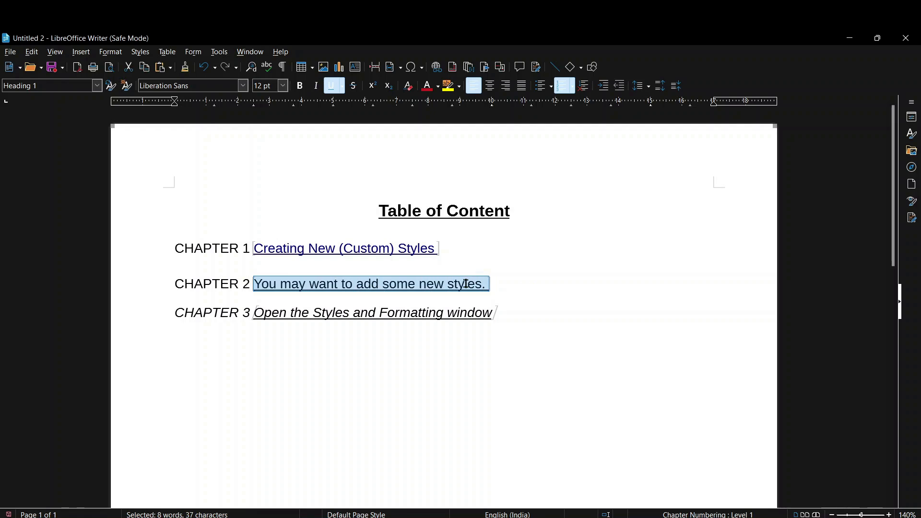
left_click(438, 67)
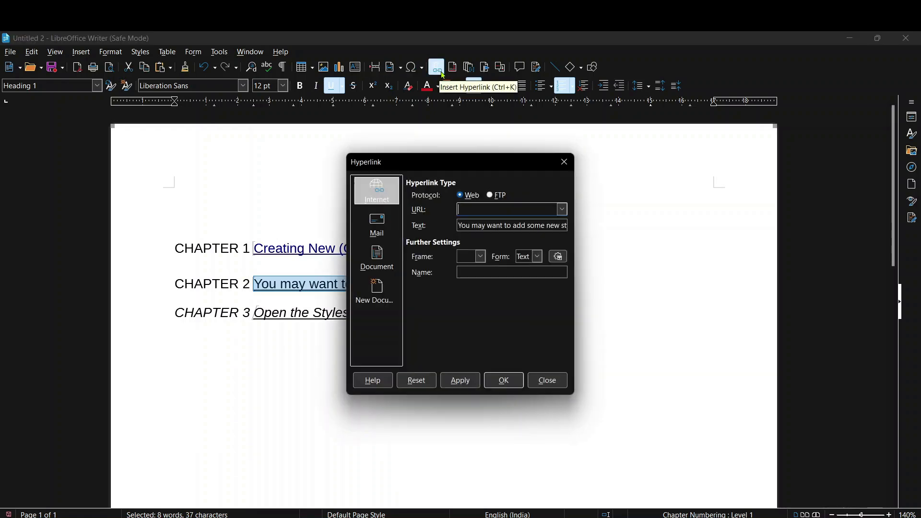
left_click(382, 261)
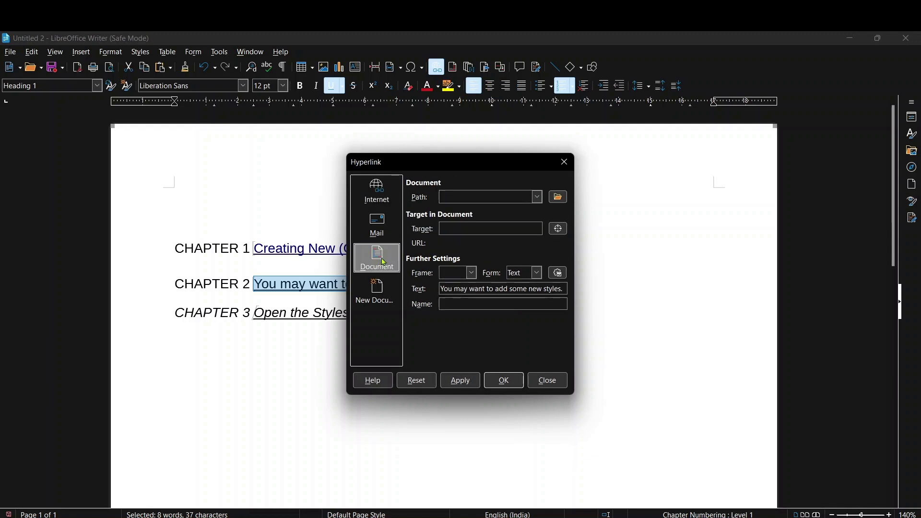
left_click(558, 229)
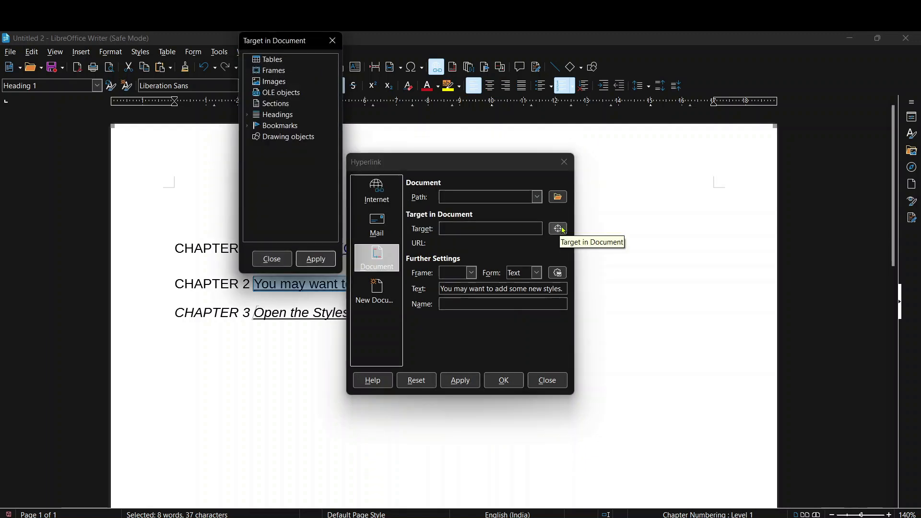
left_click(248, 126)
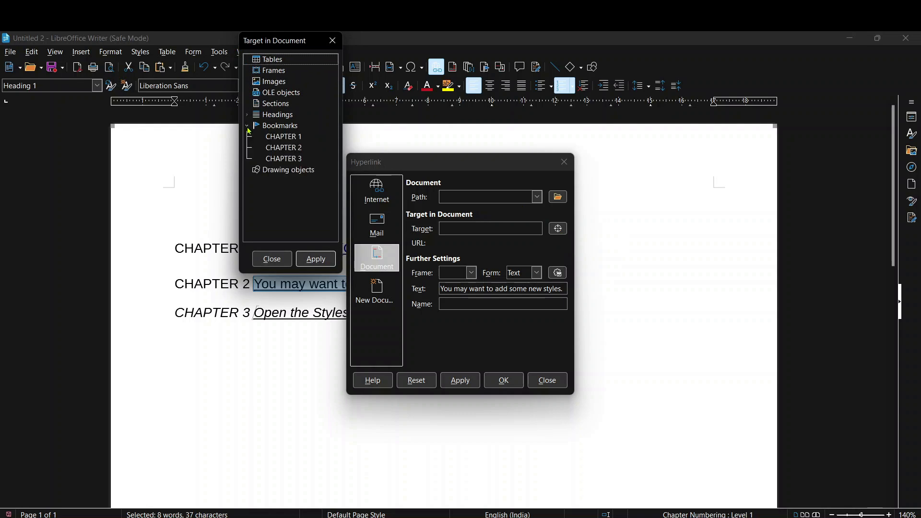
left_click(286, 149)
left_click(315, 262)
left_click(466, 372)
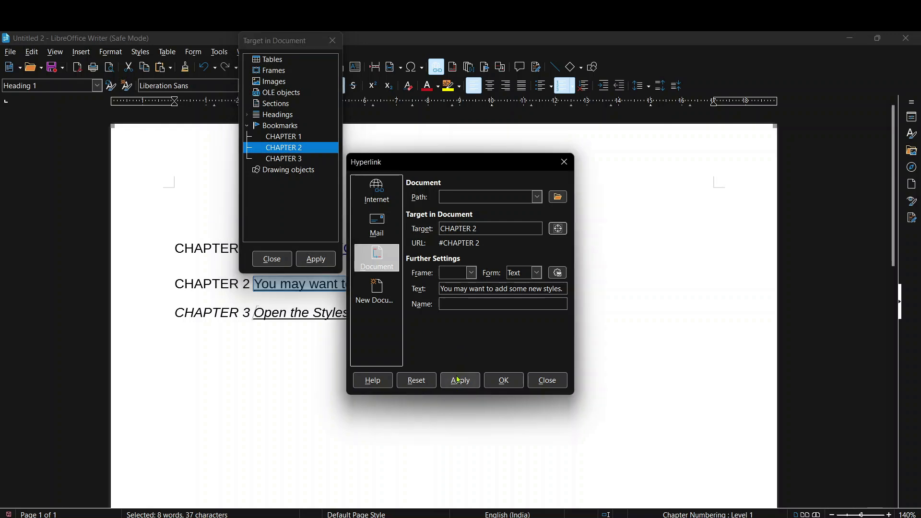
left_click(503, 381)
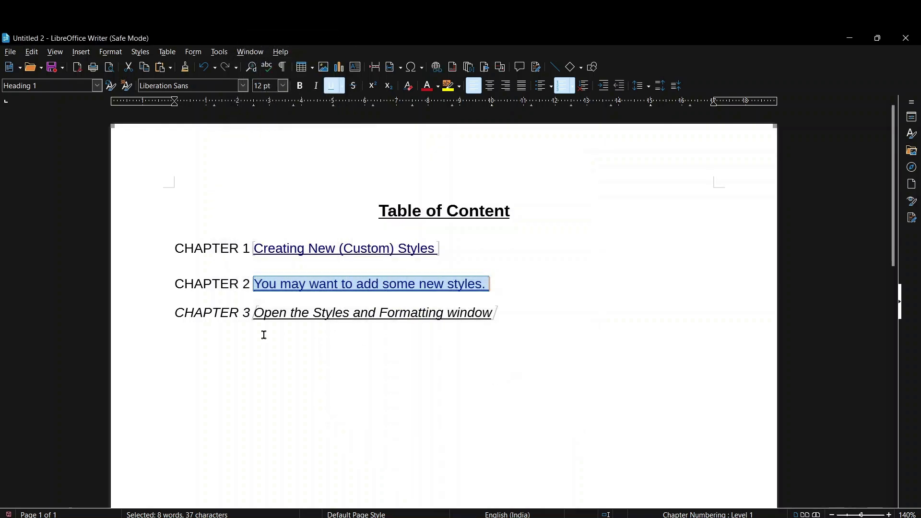
Hyperlink the text "Open the Styles and Formatting window" to the CHAPTER 3 bookmark in this document
left_click_drag(258, 314, 499, 320)
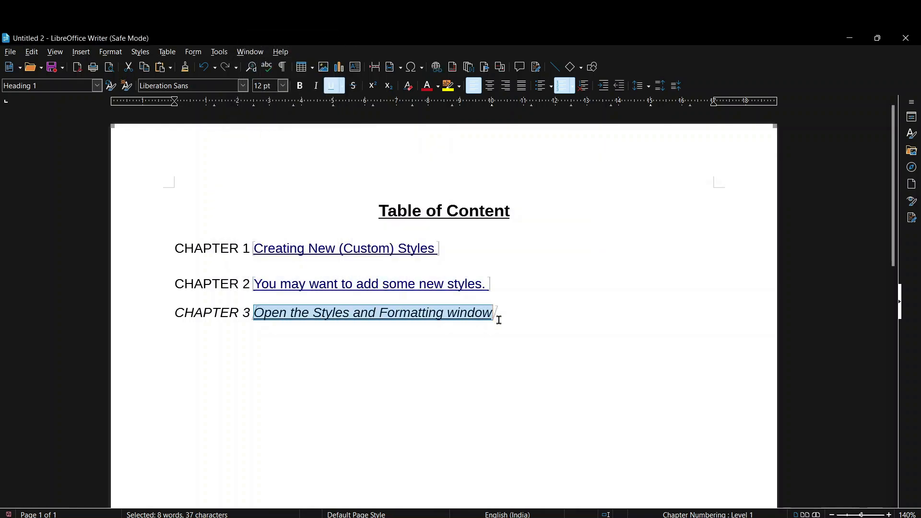
left_click(439, 71)
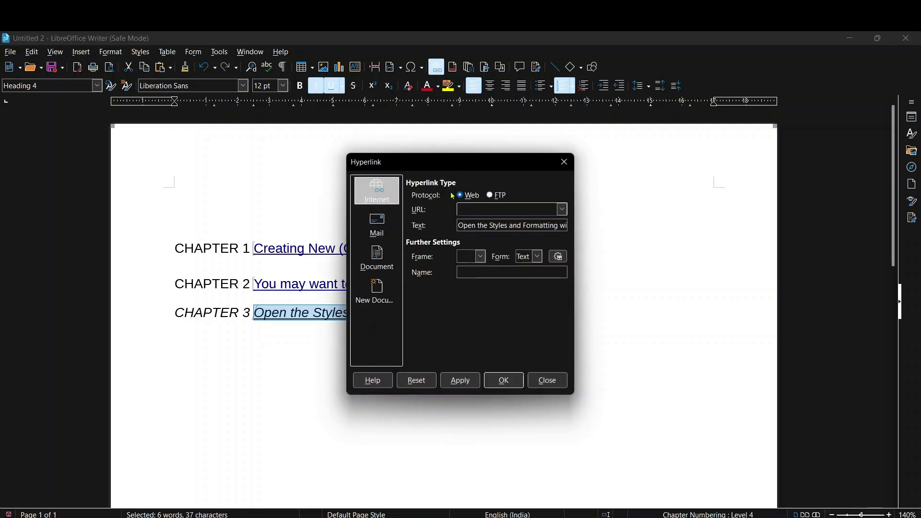
left_click(378, 257)
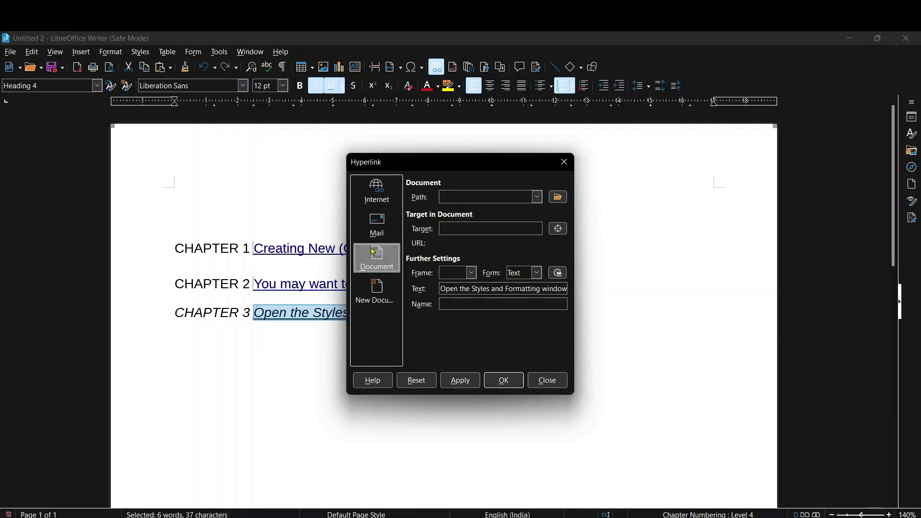
left_click(559, 230)
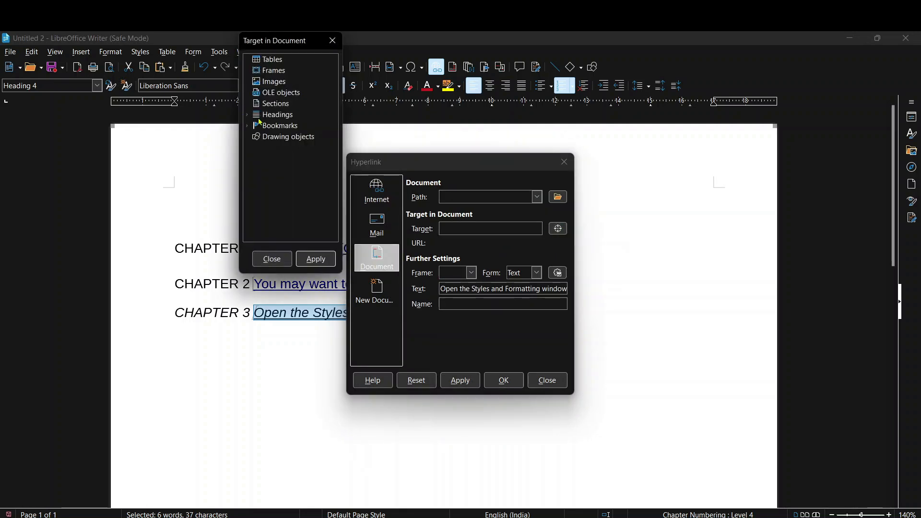
left_click(248, 126)
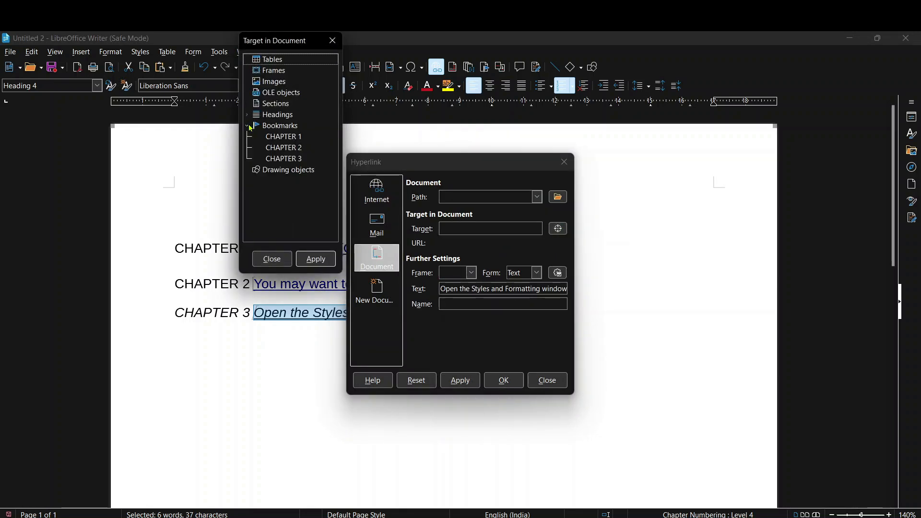
left_click(283, 159)
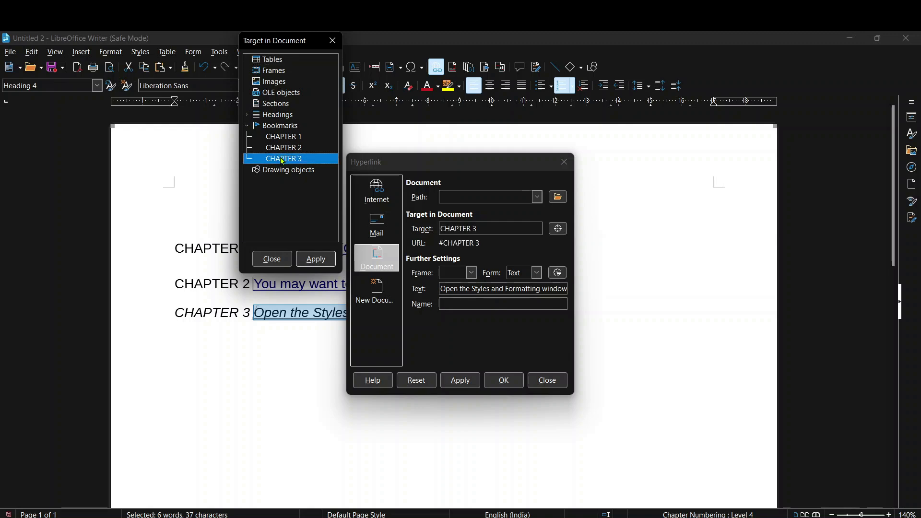
left_click(316, 259)
left_click(461, 381)
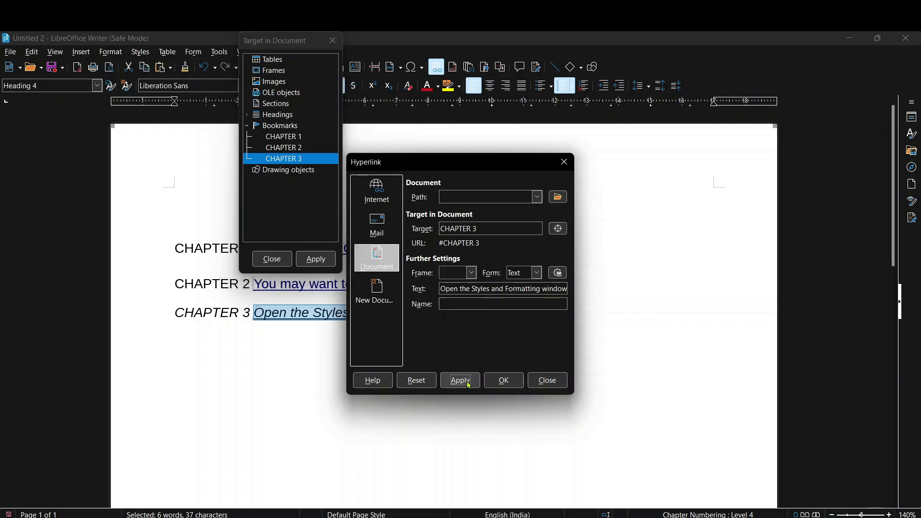
left_click(504, 381)
left_click(385, 444)
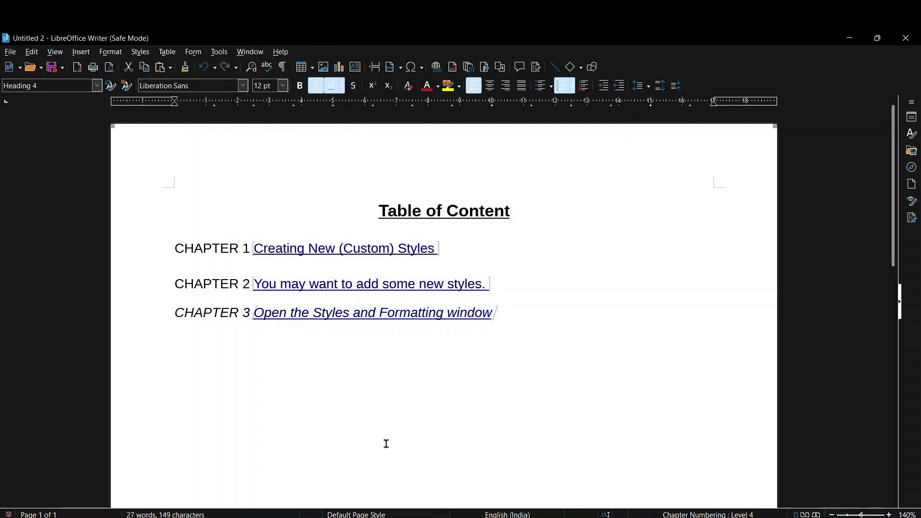